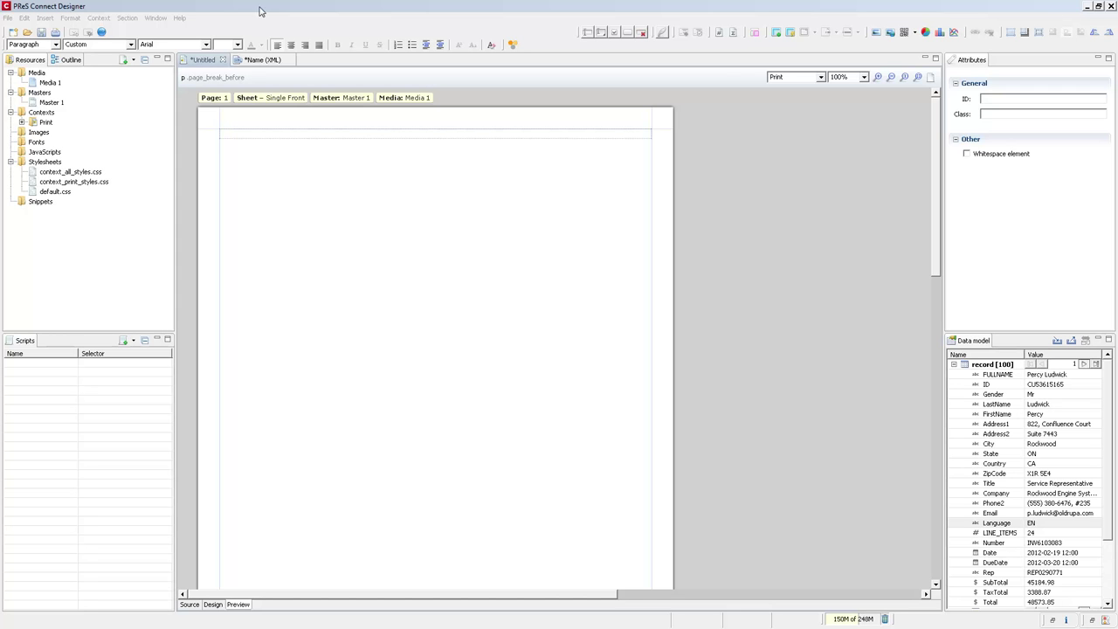
click(1004, 375)
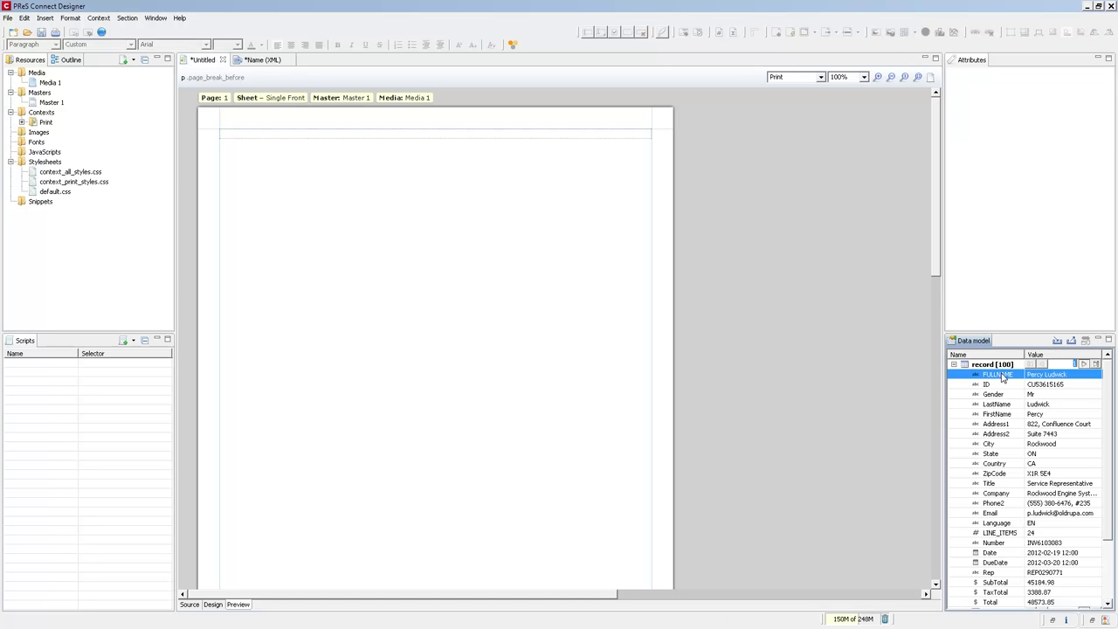
double_click(1004, 375)
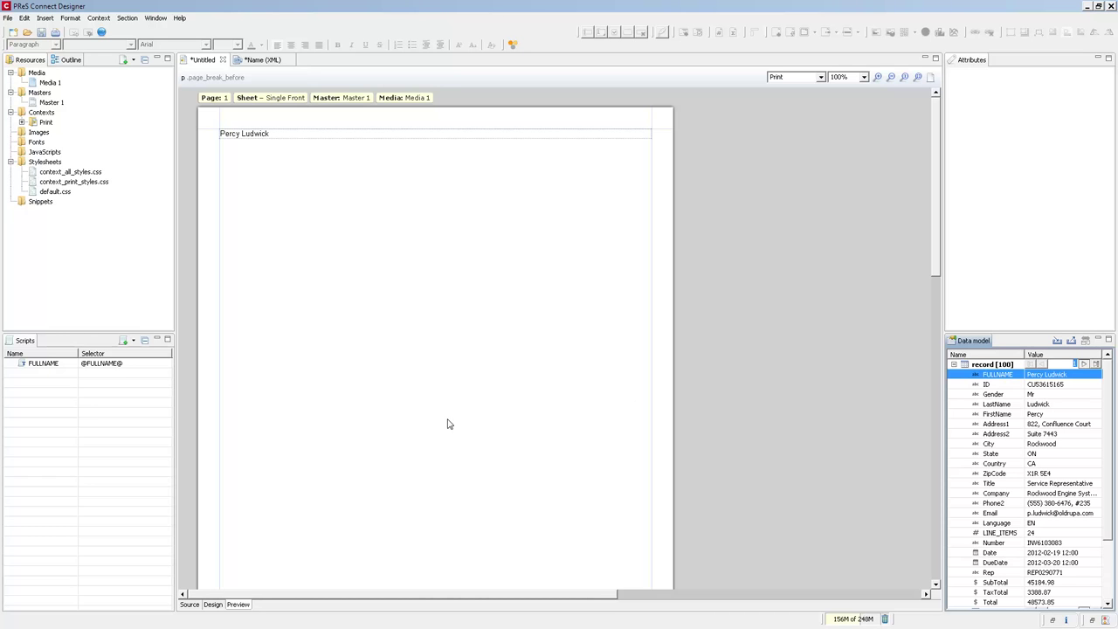
click(212, 605)
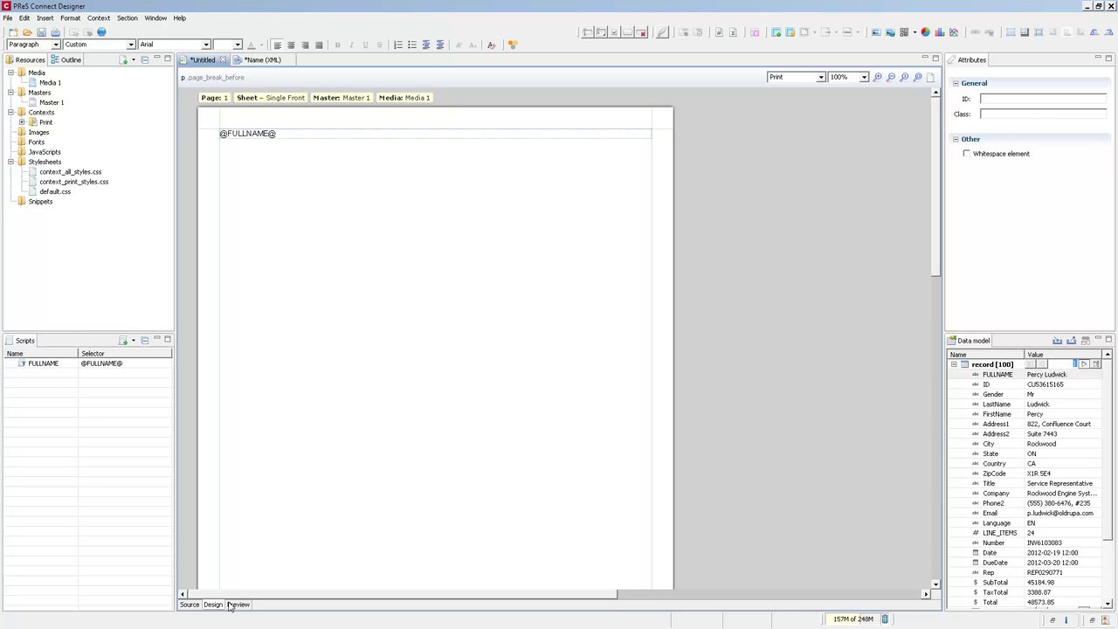
Preview the page with record data and open the FULLNAME script in Edit Script.
click(238, 605)
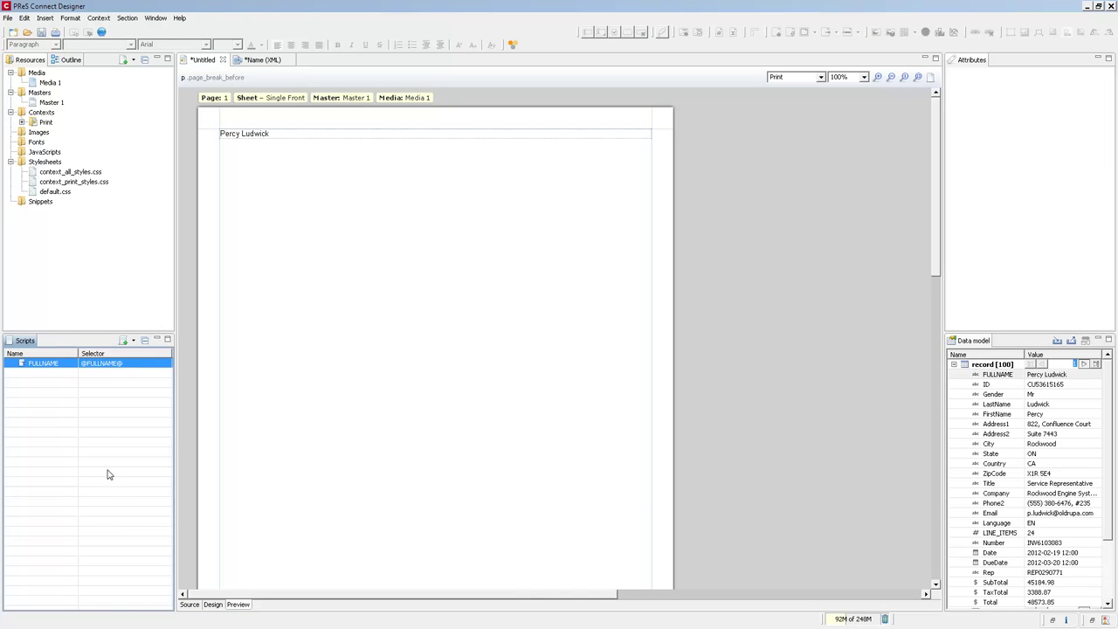
double_click(98, 365)
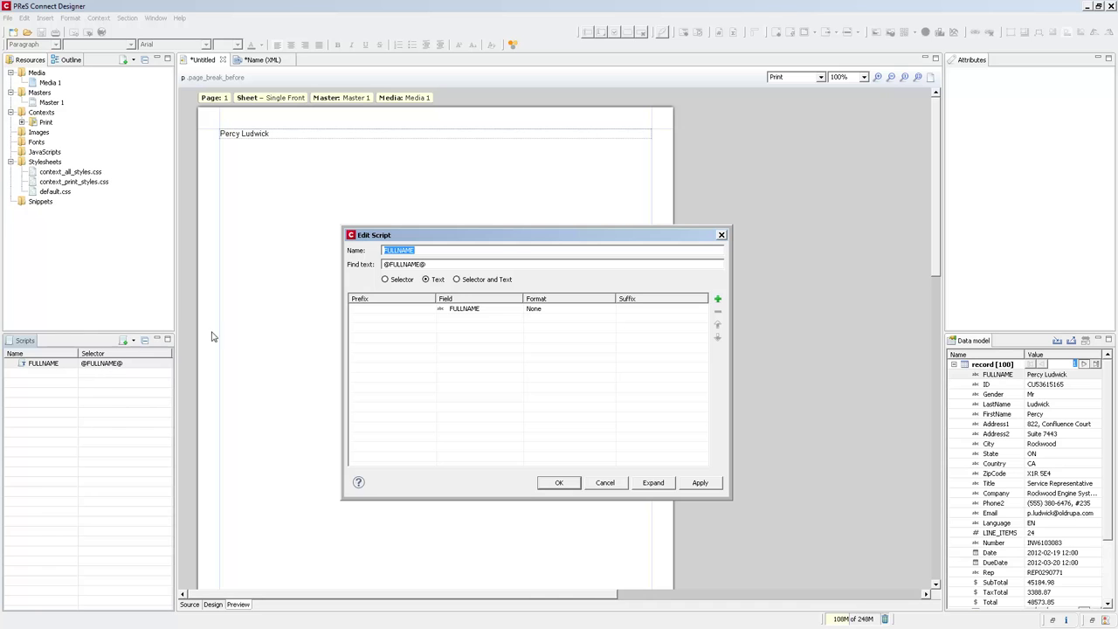
click(284, 134)
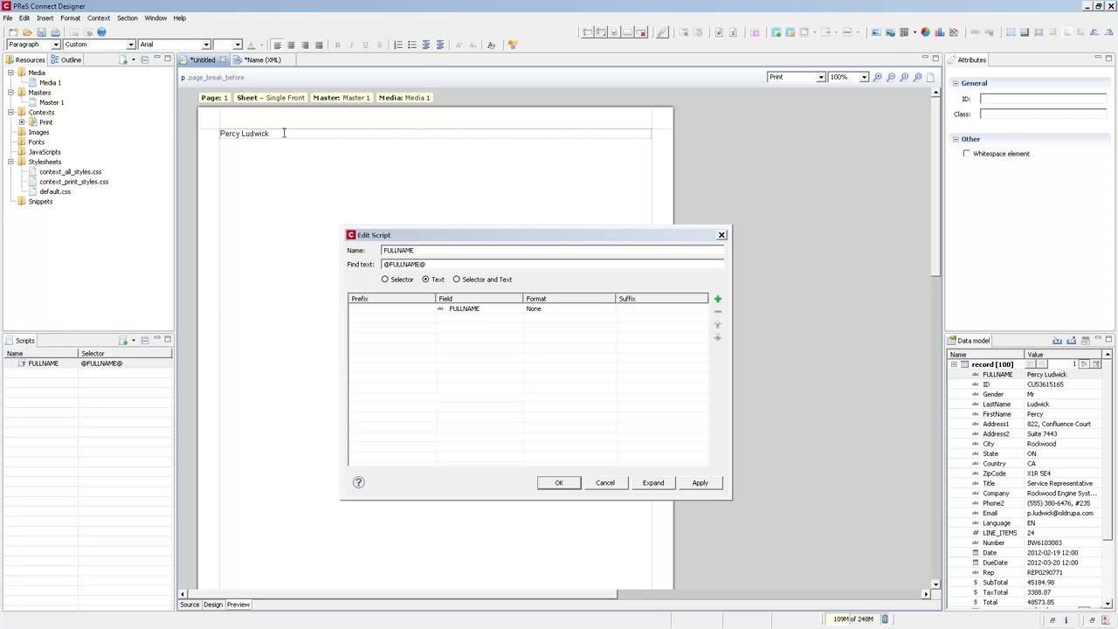
key(Return)
text(@F)
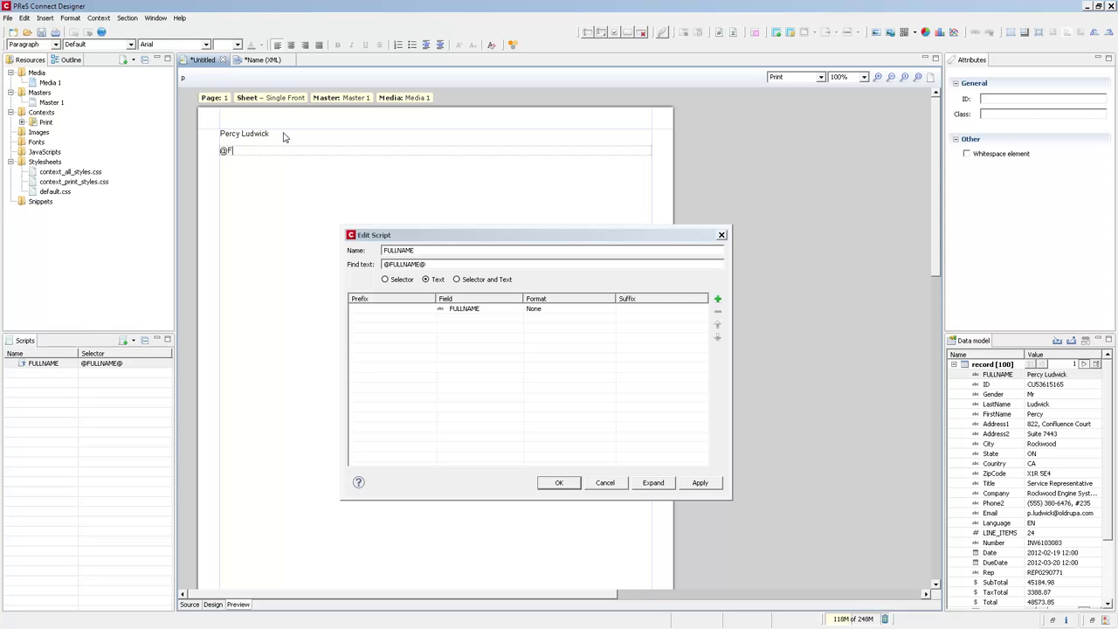
text(ULLNAME@)
Set the FULLNAME script to output FirstName followed by LastName, and apply it.
click(516, 313)
click(517, 310)
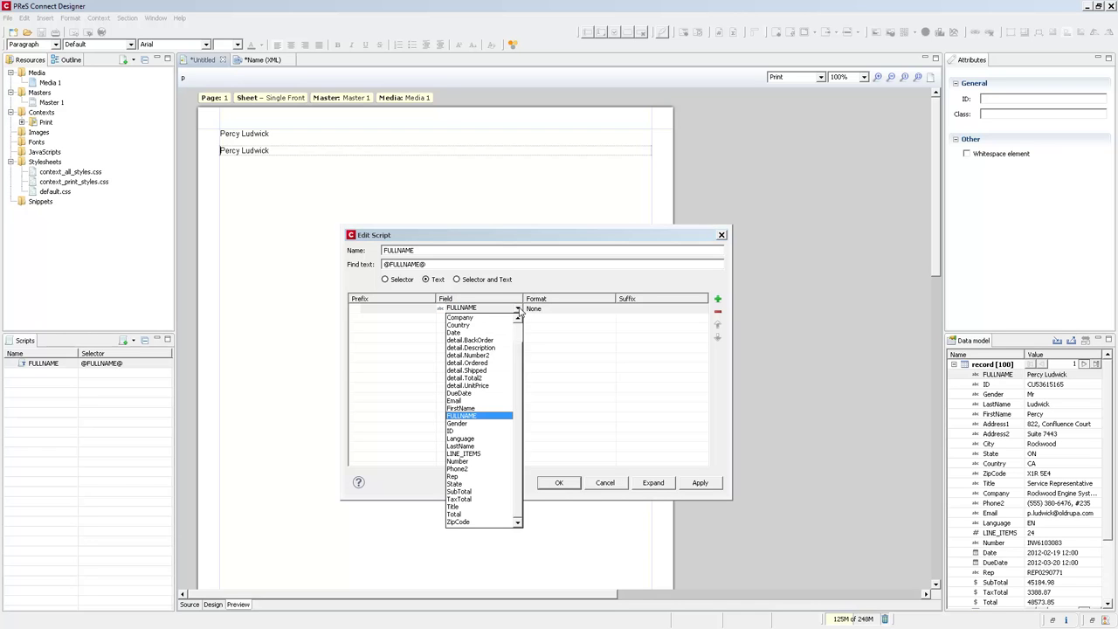
click(471, 408)
click(621, 308)
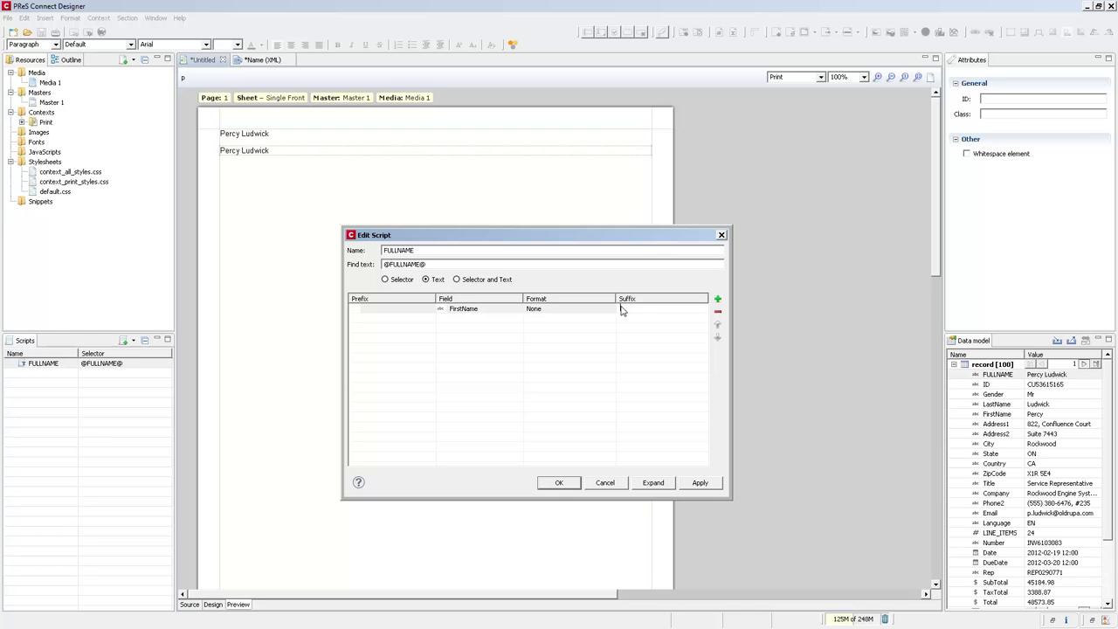
click(512, 325)
click(518, 319)
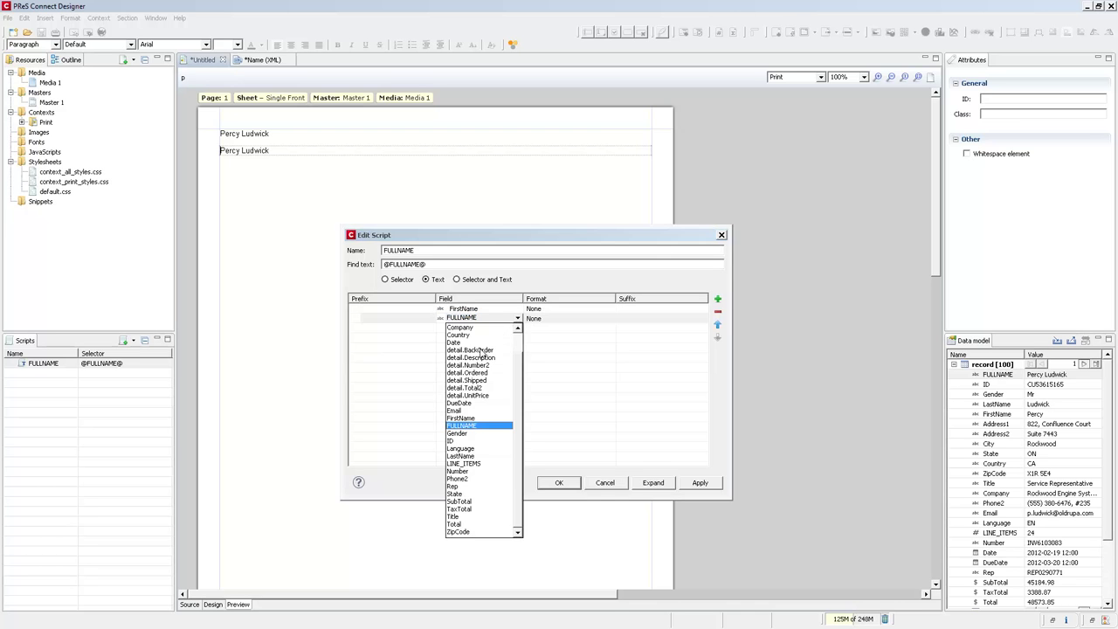
click(464, 456)
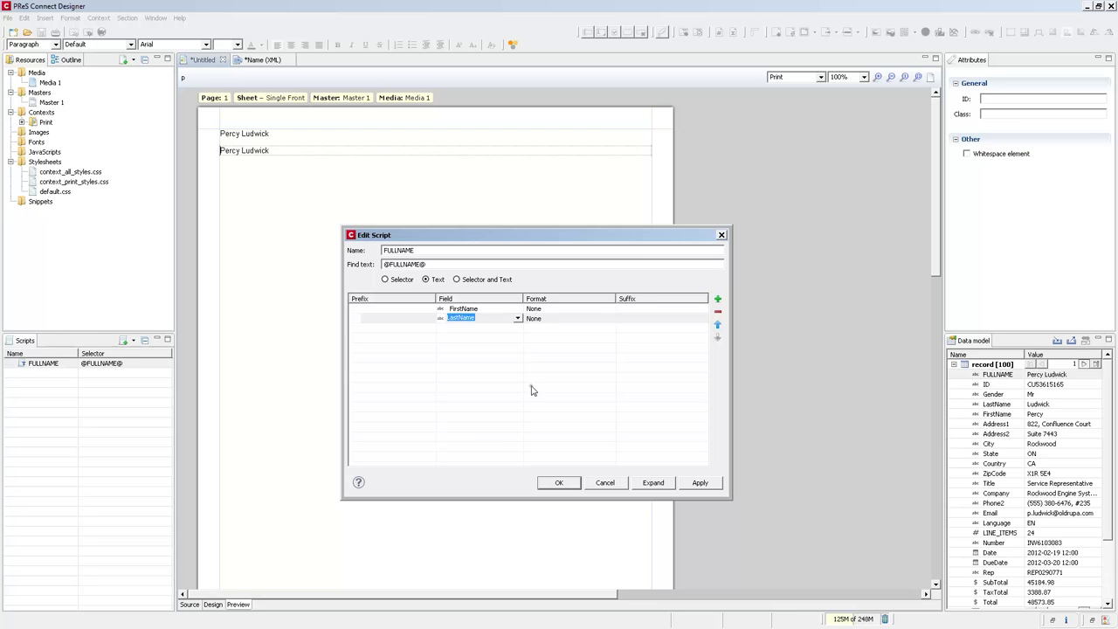
click(701, 486)
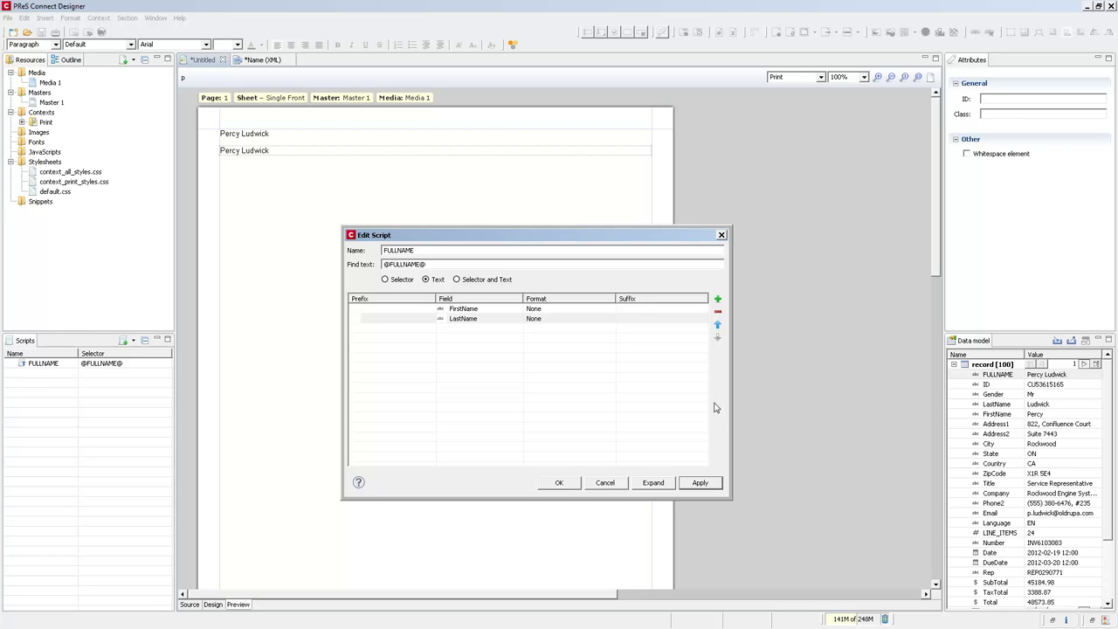
Add a top Gender row with prefix 'Hello ,' and a <br/> suffix after LastName.
click(717, 301)
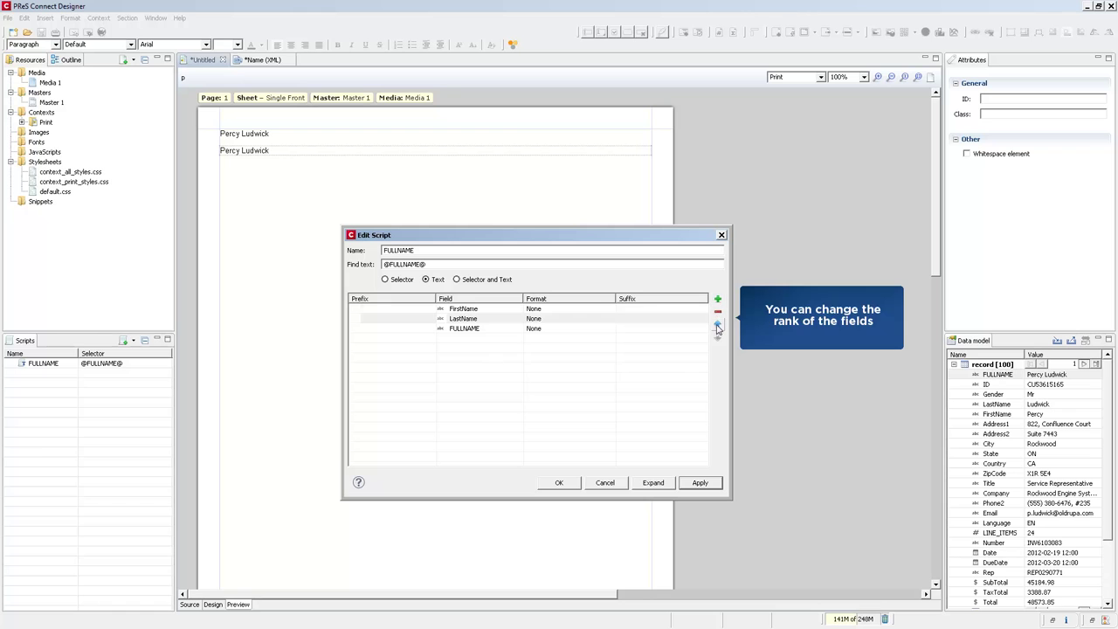
click(717, 324)
click(717, 337)
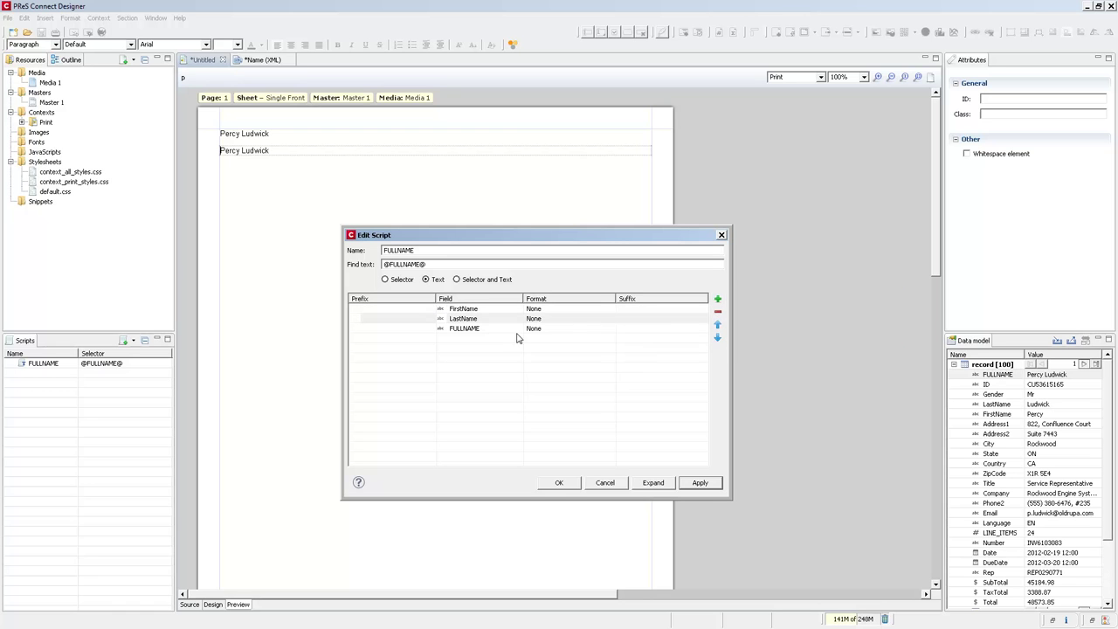
click(469, 329)
click(717, 324)
click(717, 324)
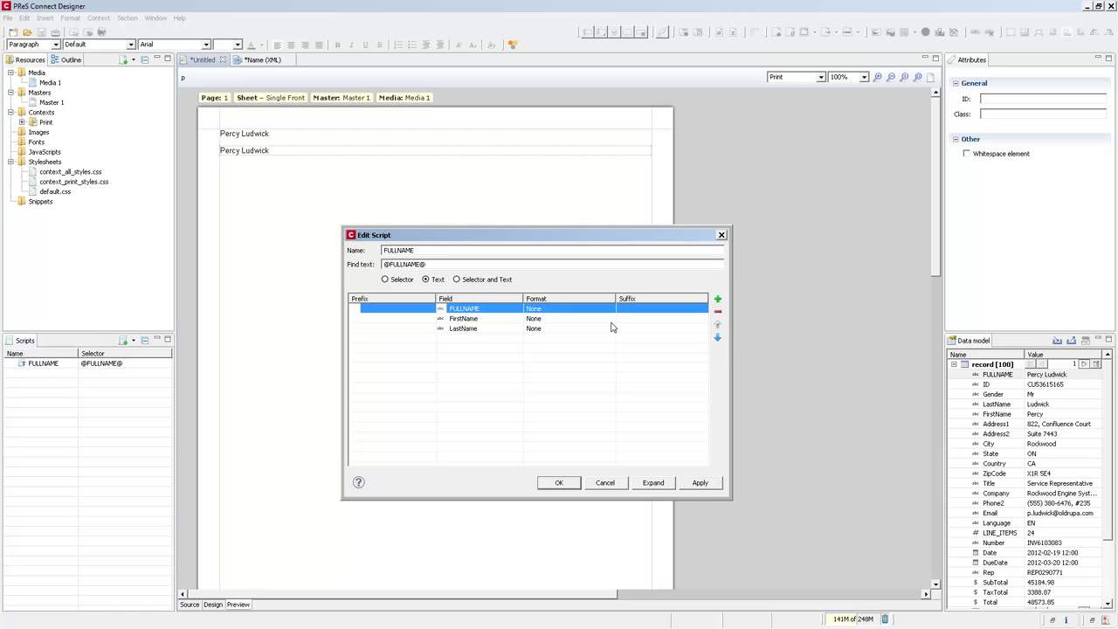
click(506, 312)
click(517, 308)
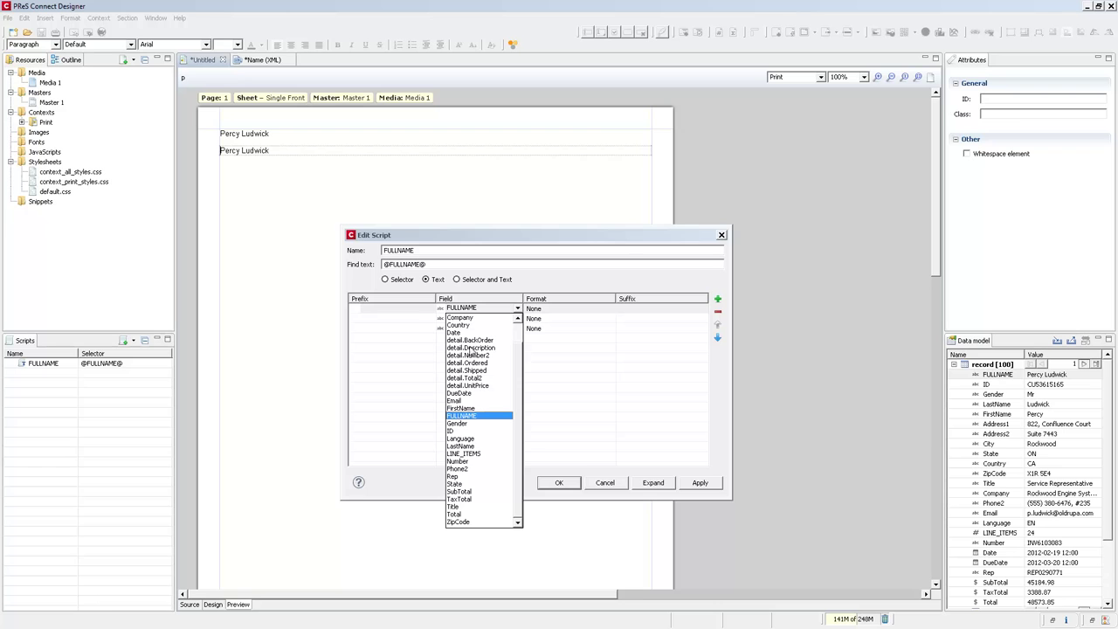
click(457, 425)
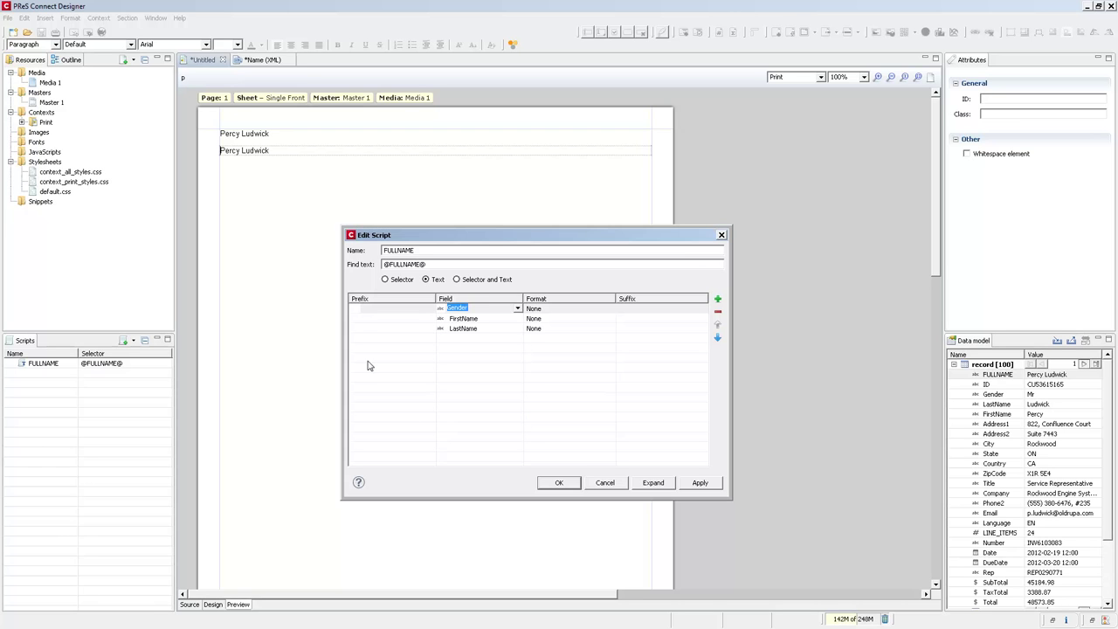
click(362, 308)
text(Hello )
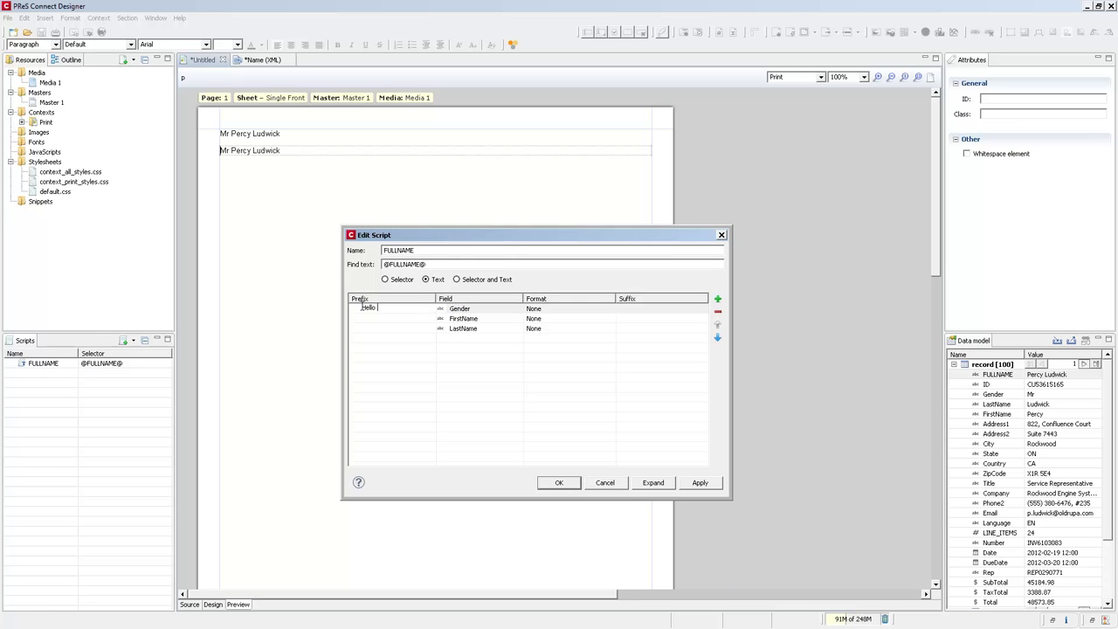
text(,)
click(628, 328)
text(<br/>)
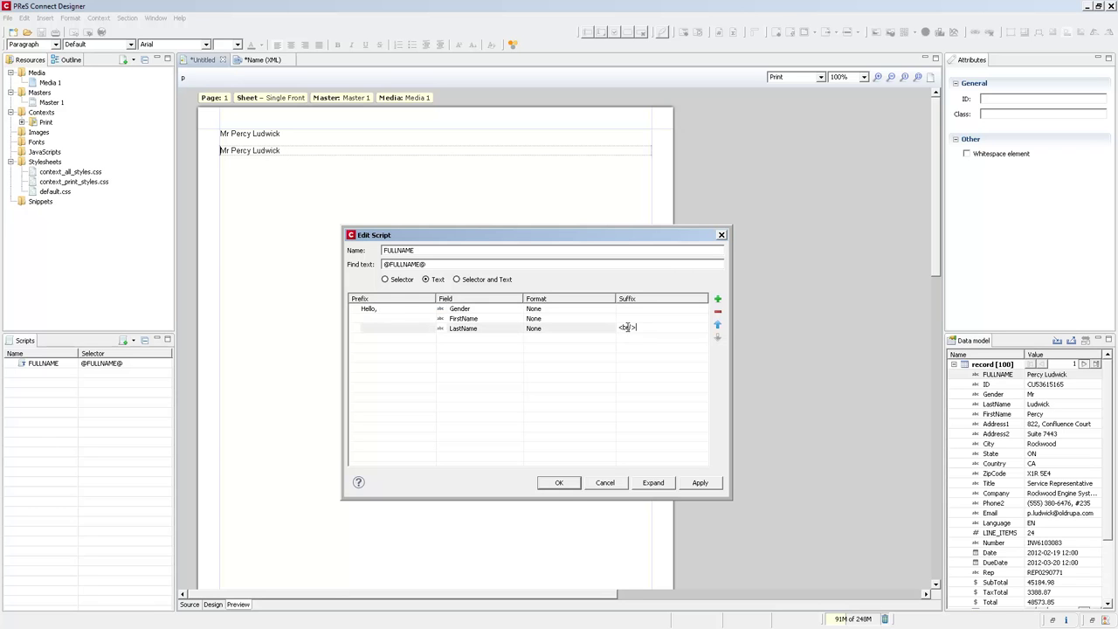
Add a Number row with prefix 'Your invoice' and suffix 'is now ready to be viewed!'.
click(402, 337)
text(Your invoice)
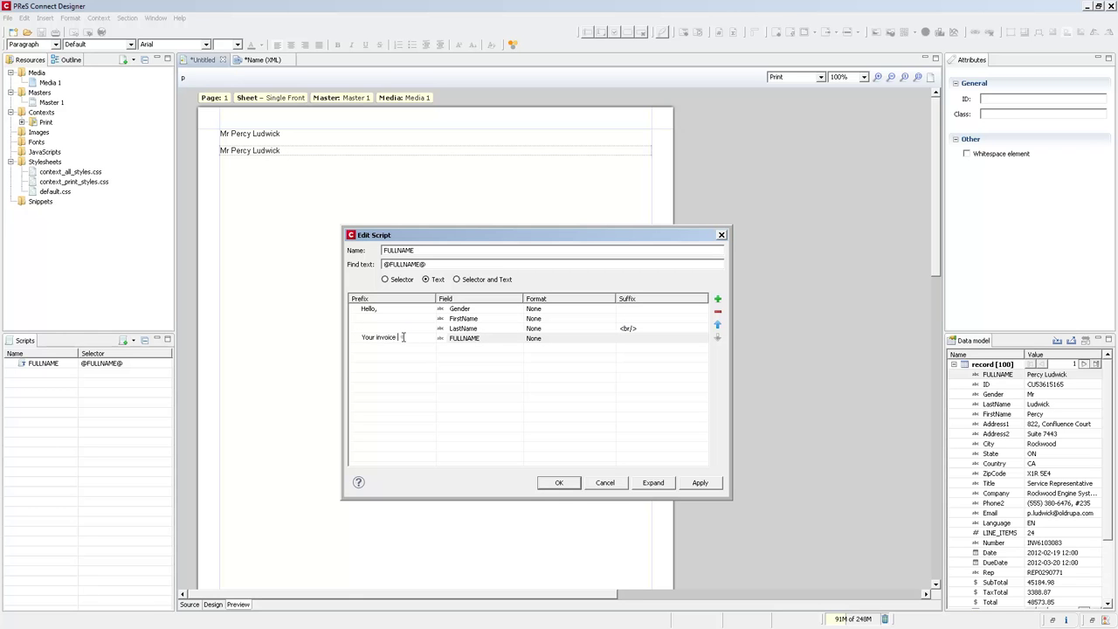
click(519, 341)
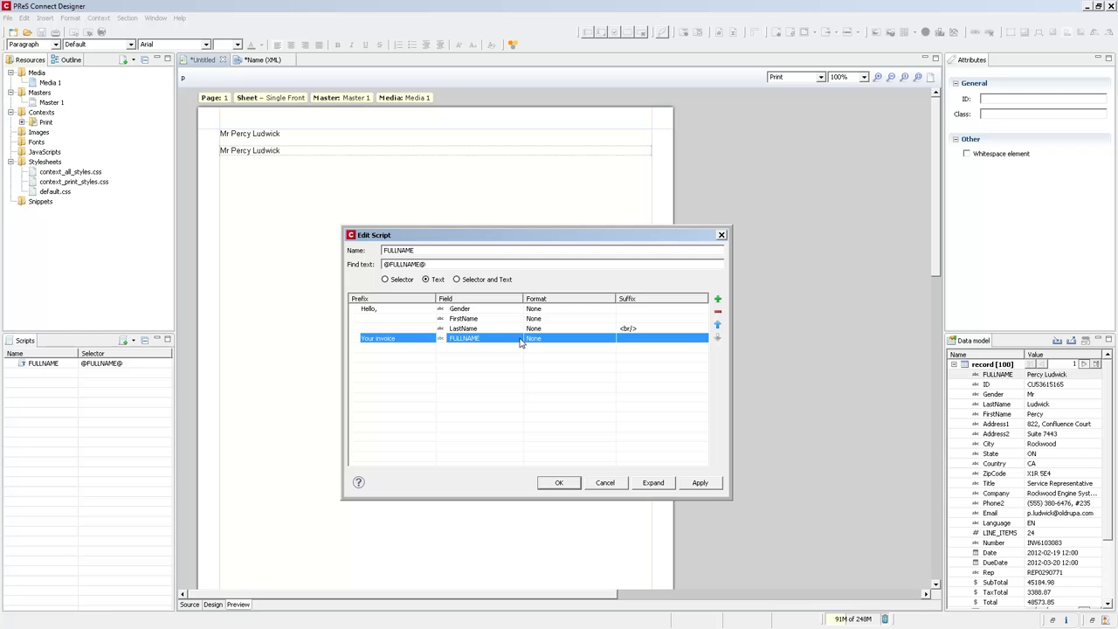
click(518, 341)
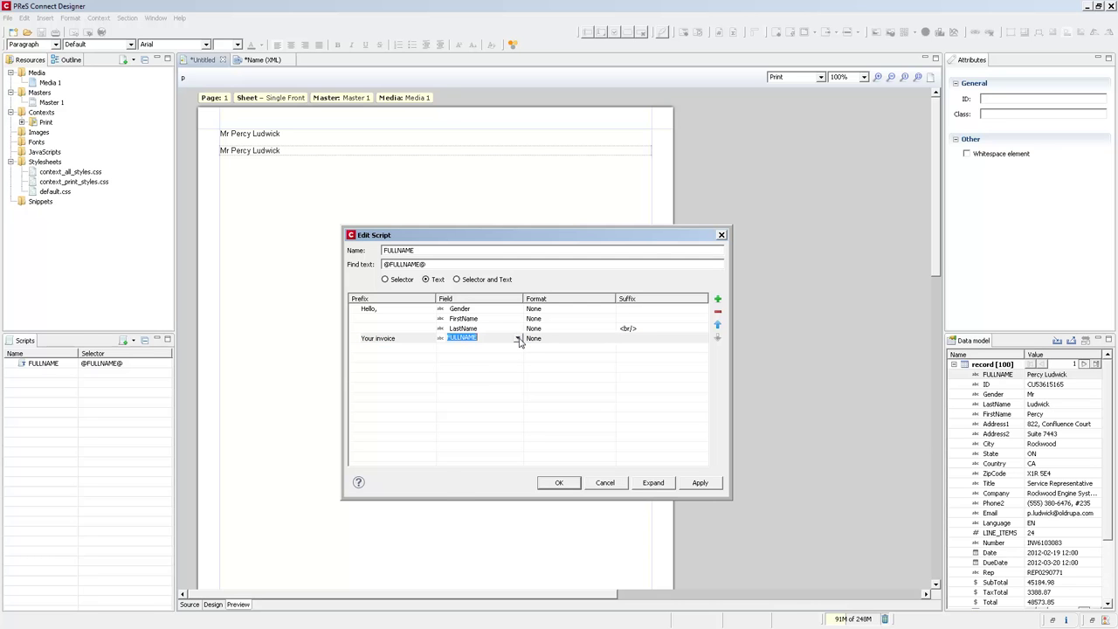
click(518, 339)
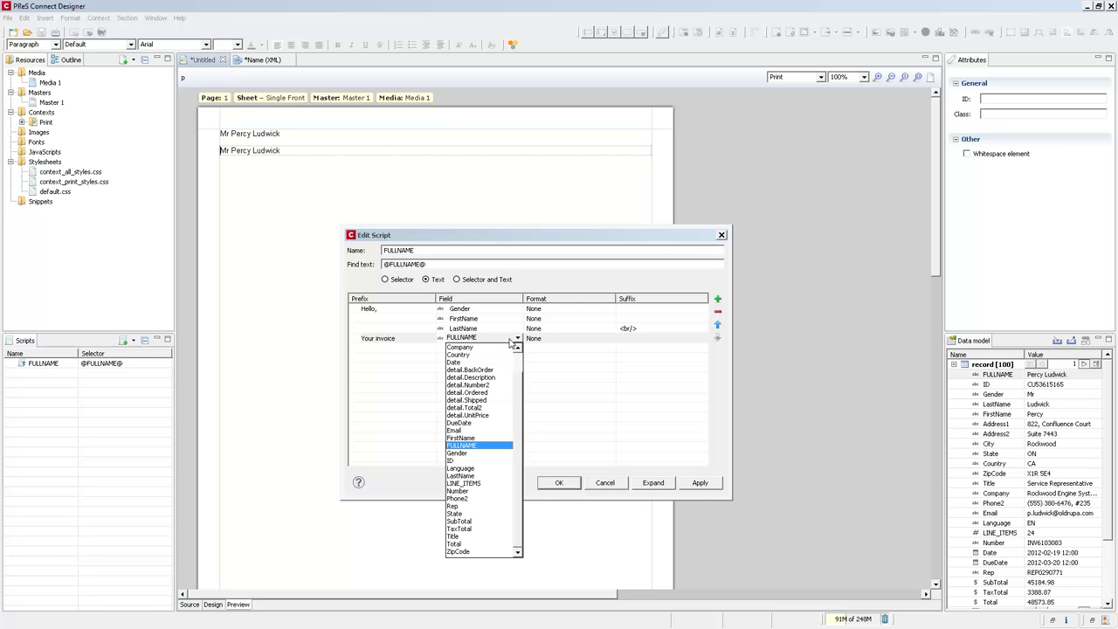
click(457, 491)
click(634, 340)
text(is no)
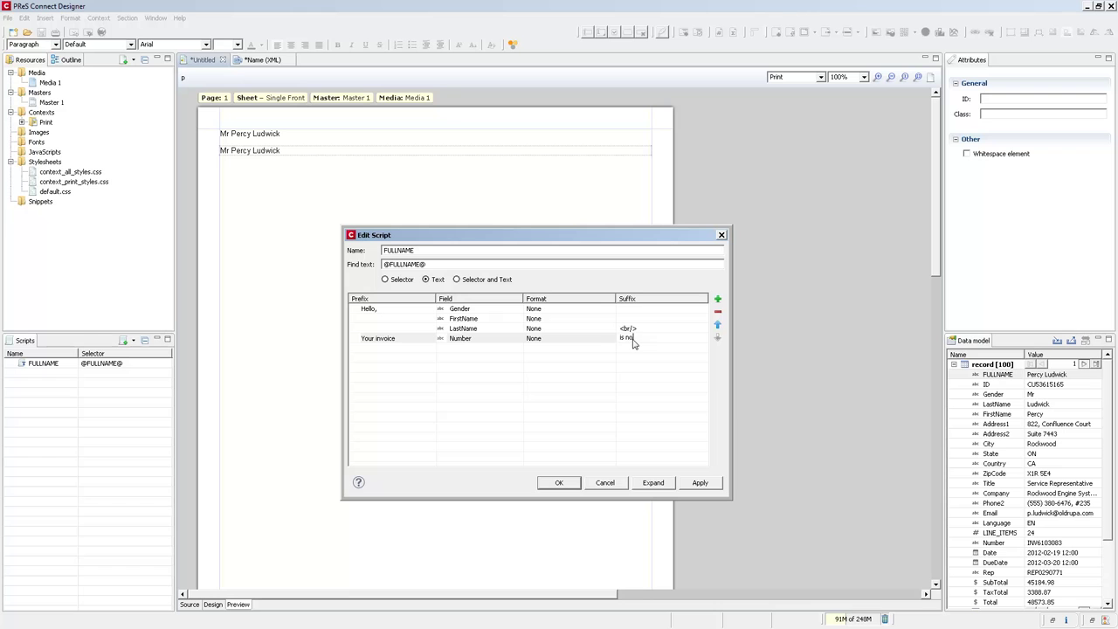
text(w ready to be viewed!)
Apply the greeting changes, set the LastName row's Format to Uppercase, and confirm with OK.
click(702, 483)
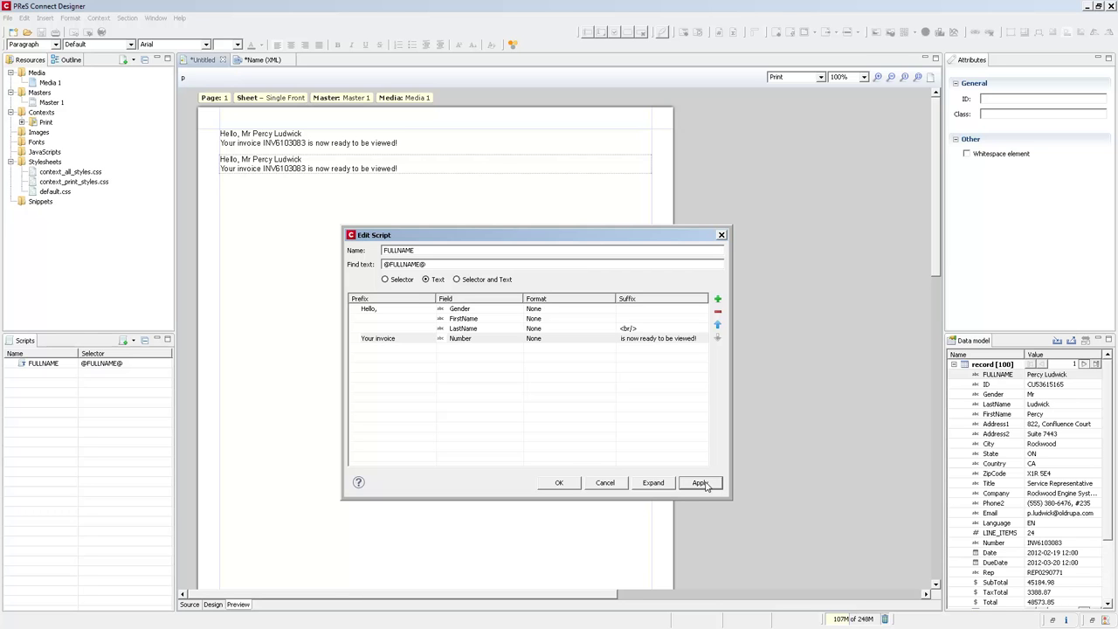
click(609, 331)
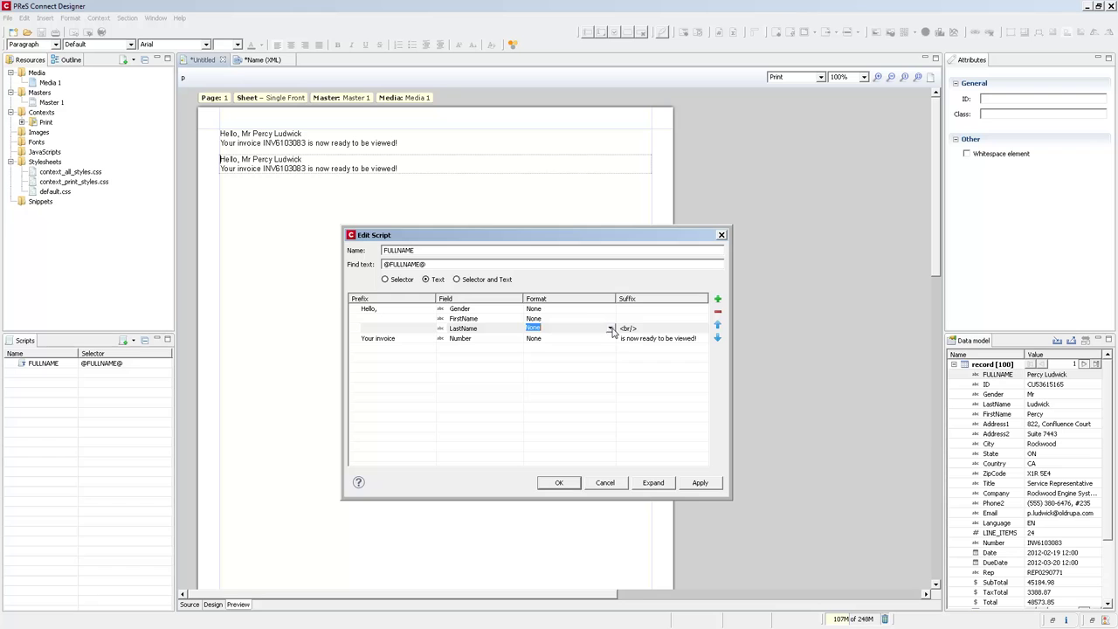
click(611, 330)
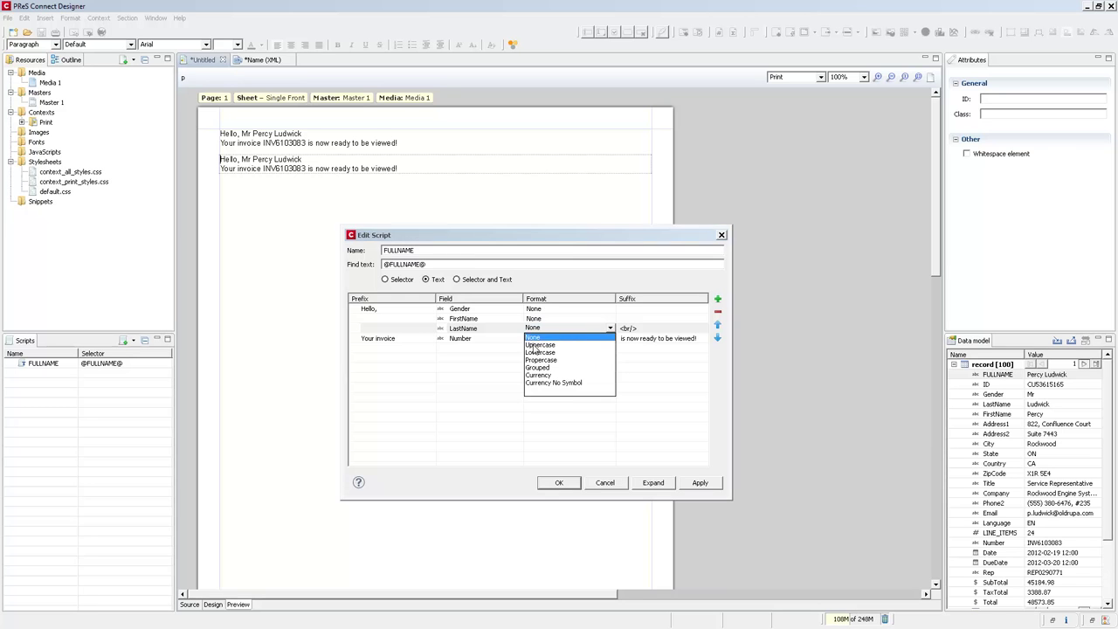
click(538, 345)
click(691, 488)
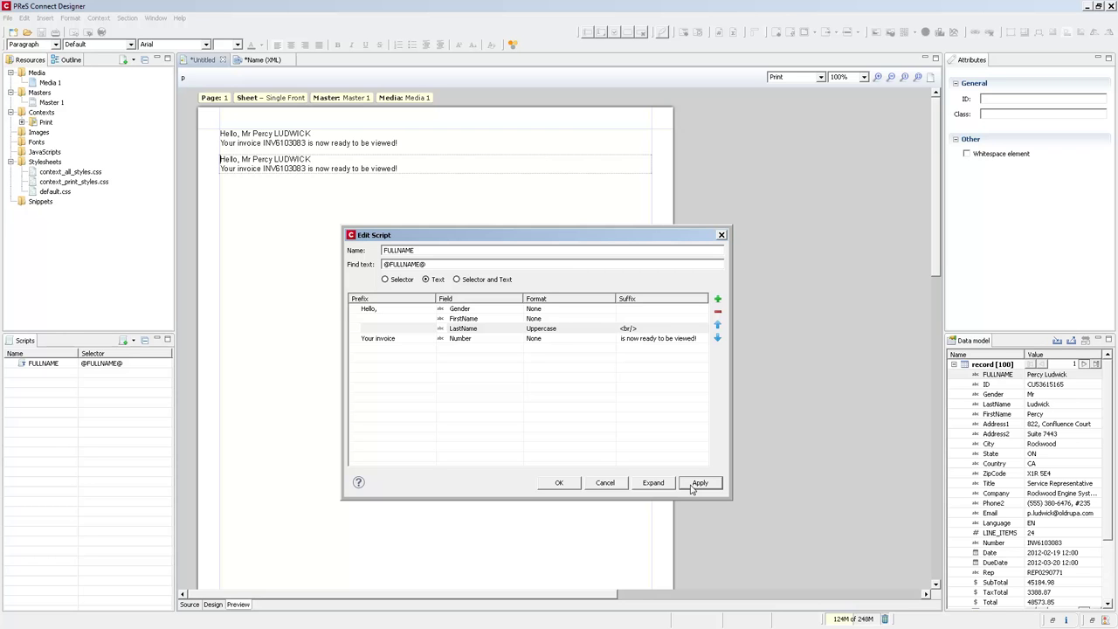
click(557, 483)
Start a new paragraph below the greetings and insert the Date field there.
key(Return)
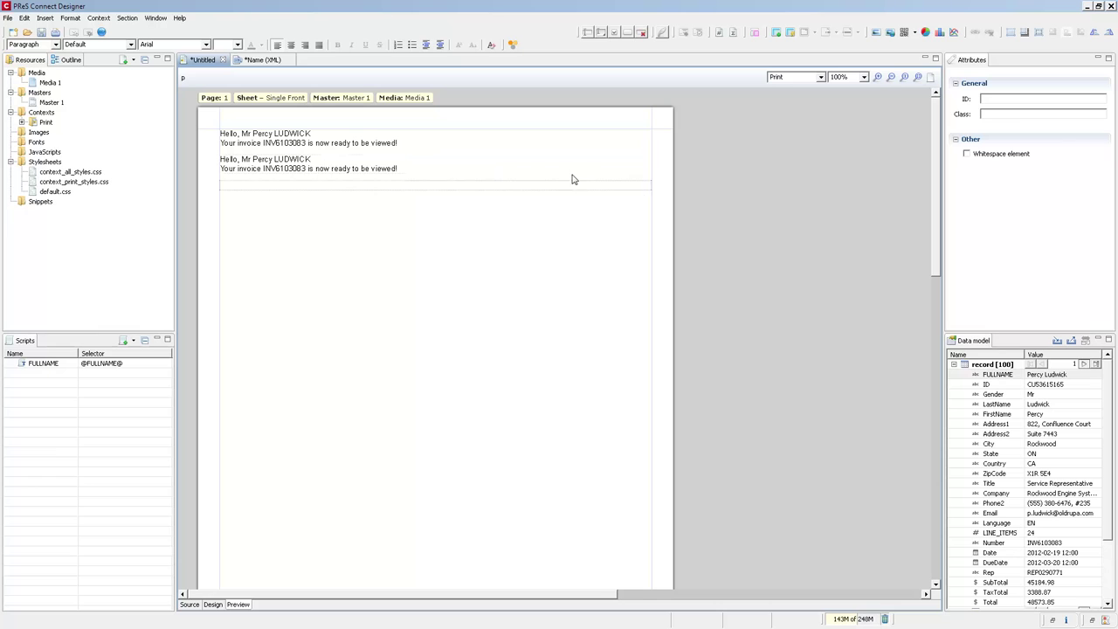
click(990, 554)
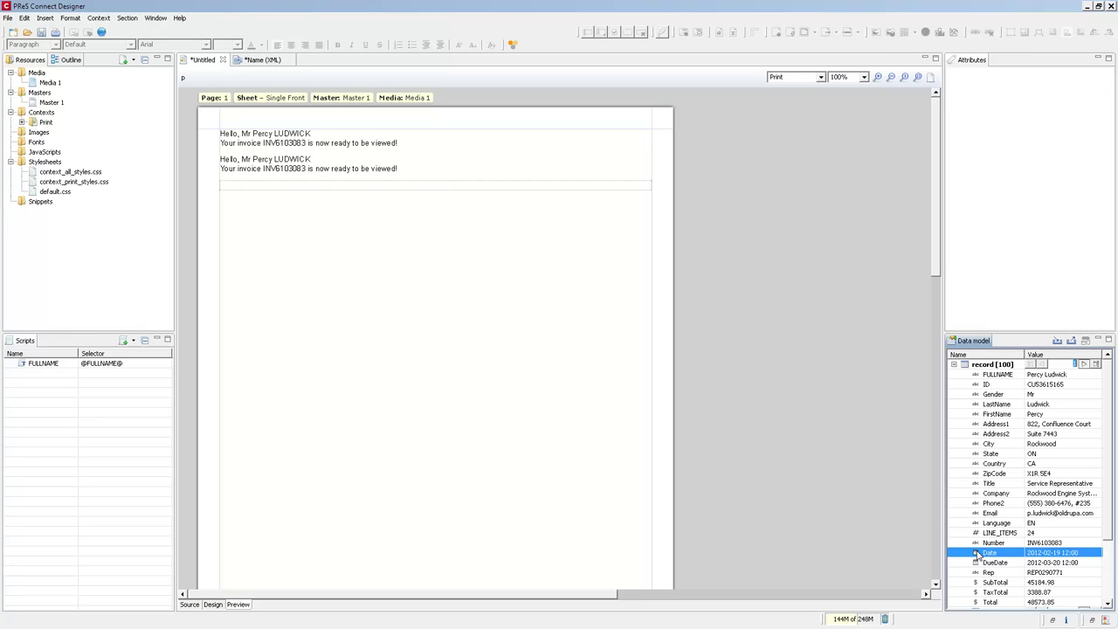
double_click(978, 554)
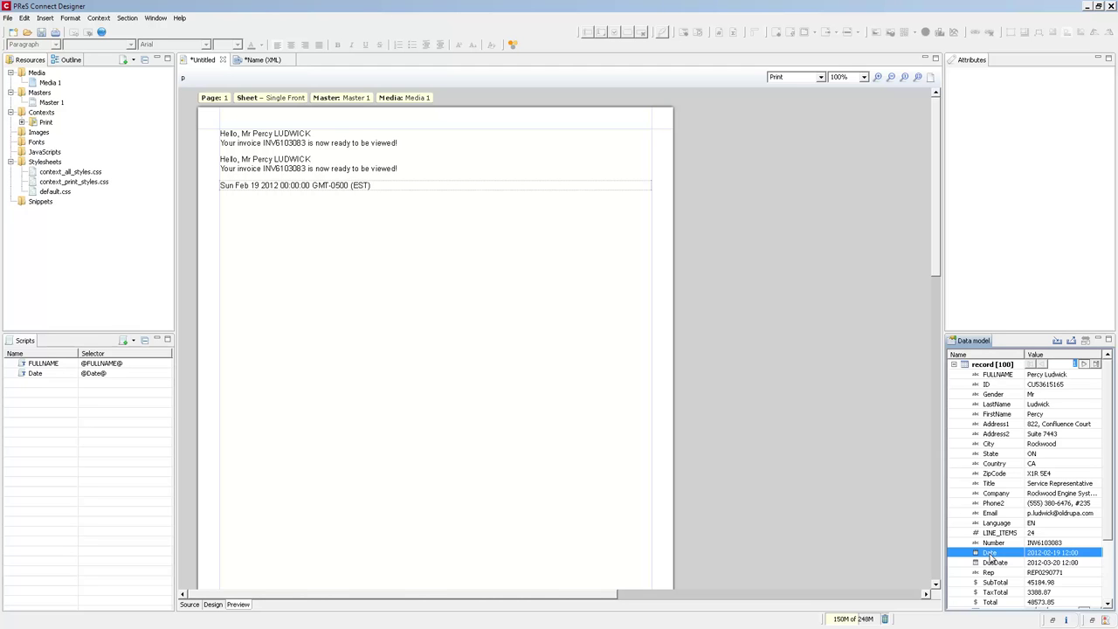
Set the Date script's Format to Long Date, then apply and confirm.
double_click(95, 373)
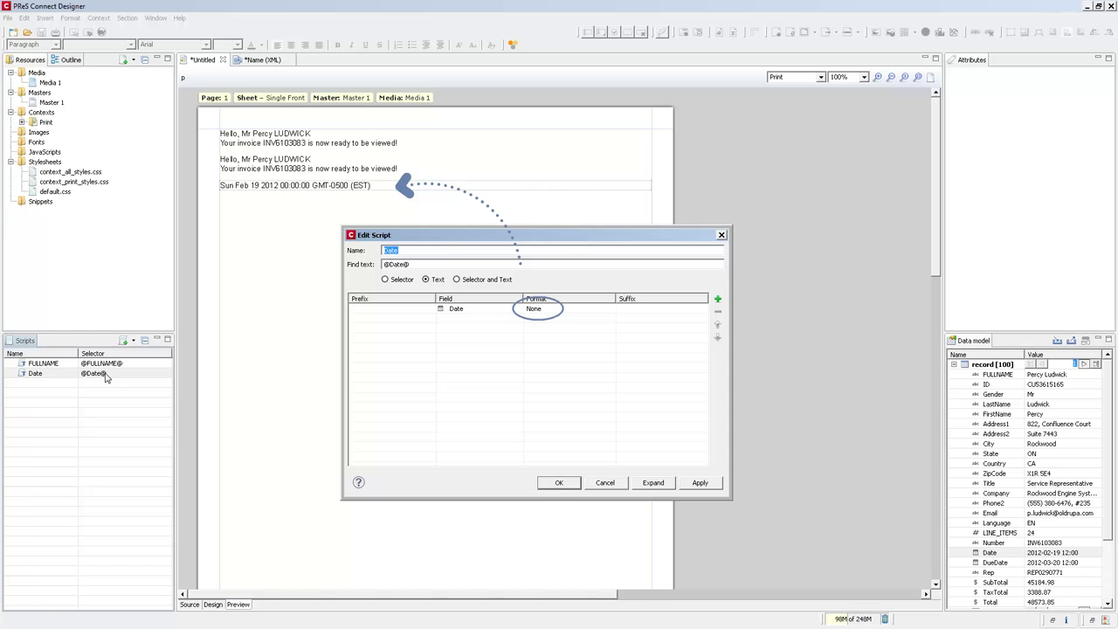
click(611, 310)
click(611, 310)
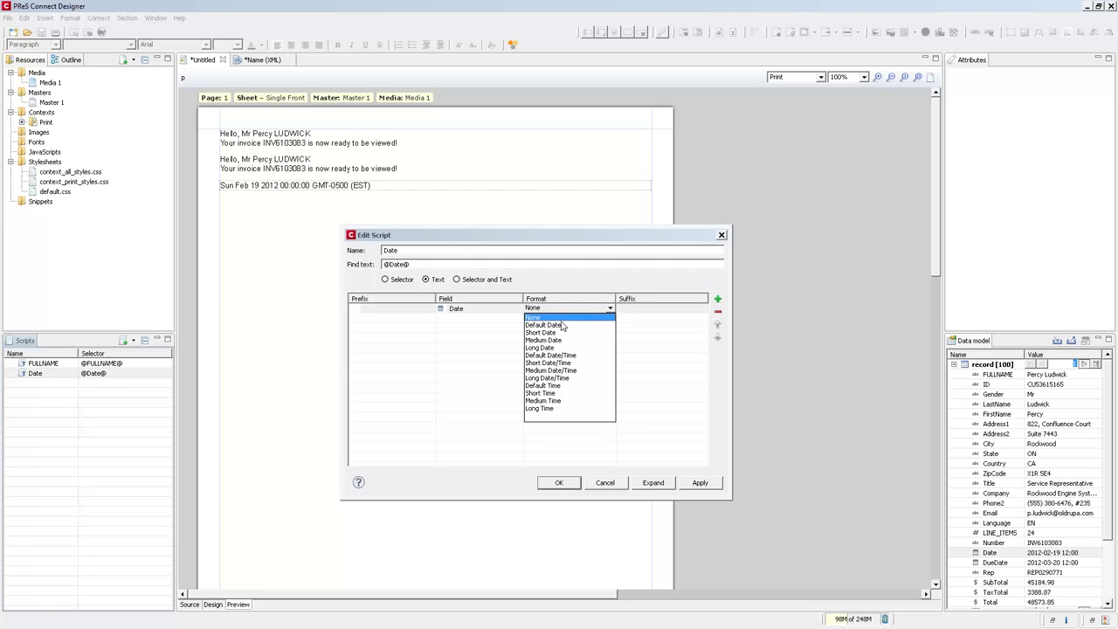
click(554, 349)
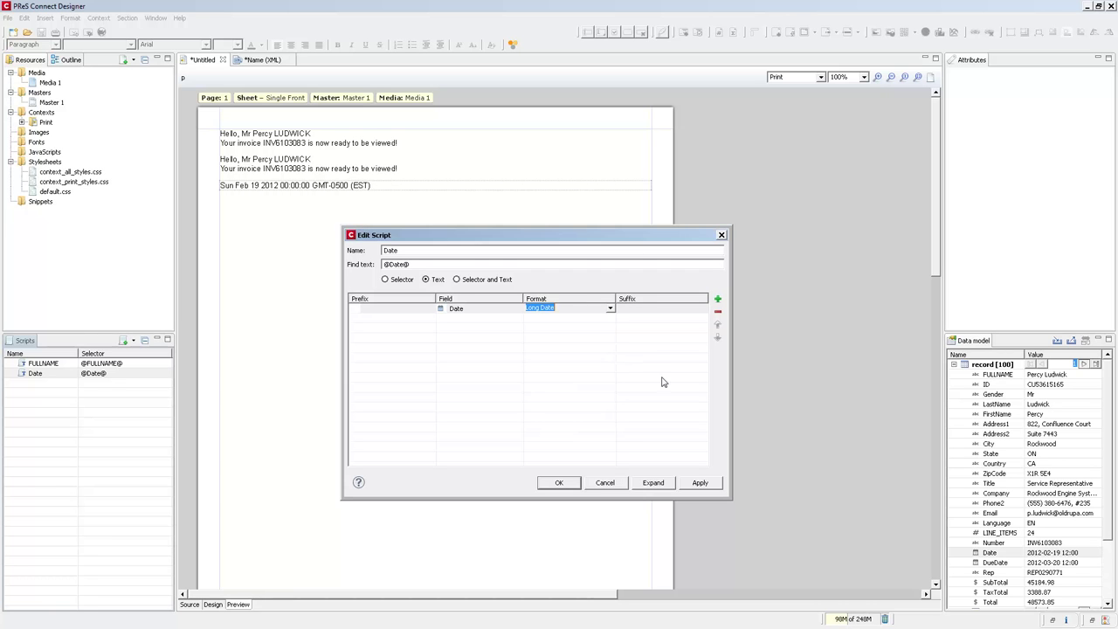
click(700, 483)
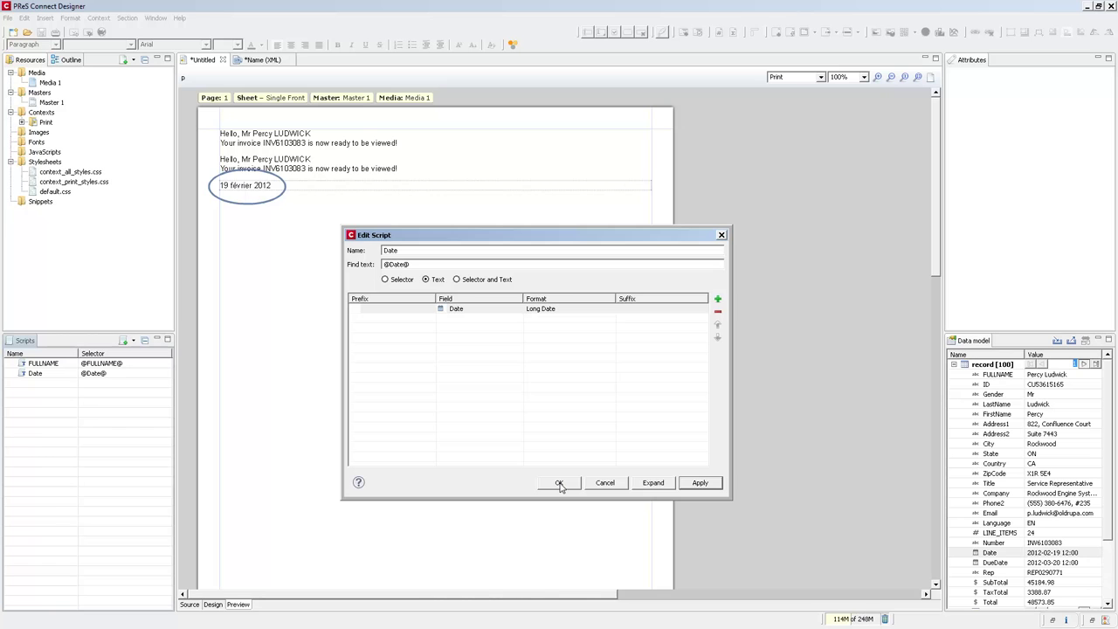
click(560, 485)
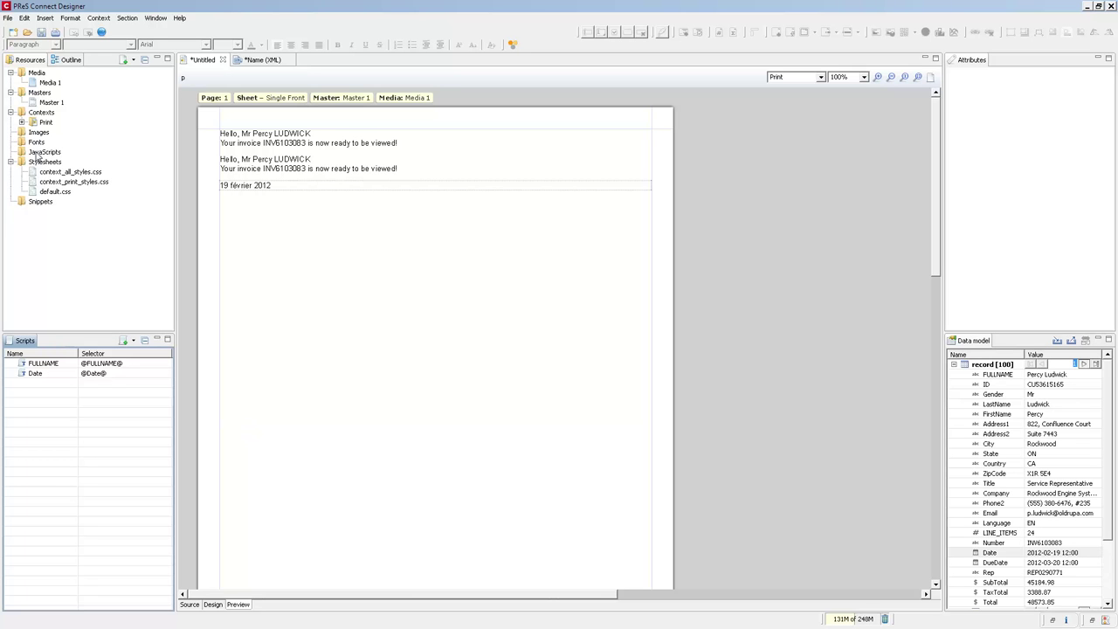
Set the template locale under Edit > Locale to Explicit locale 'en'.
click(25, 19)
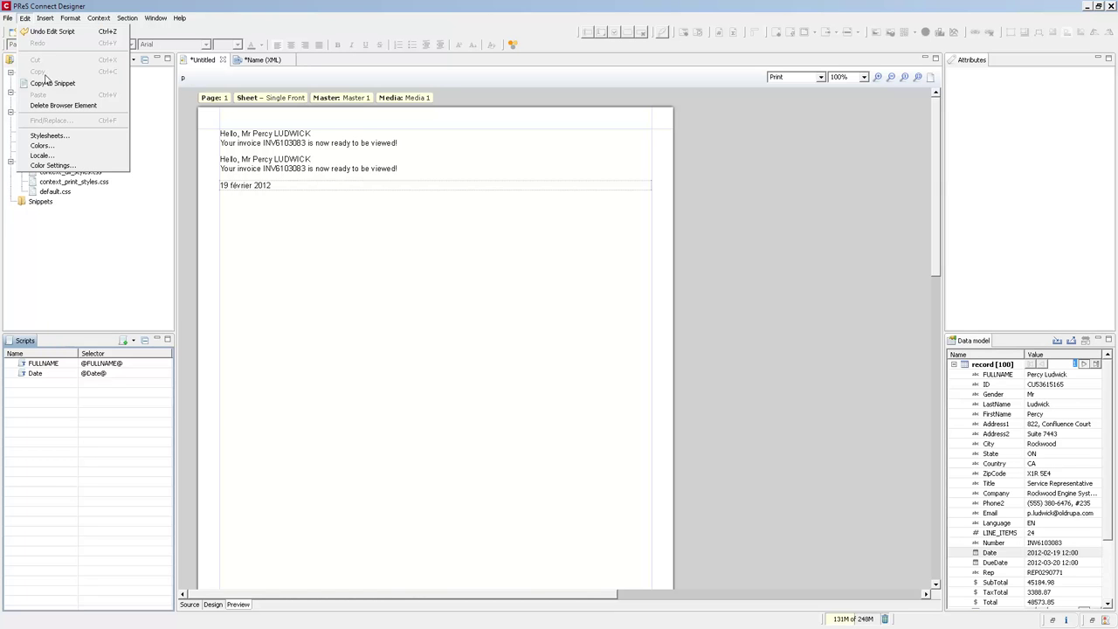
click(48, 156)
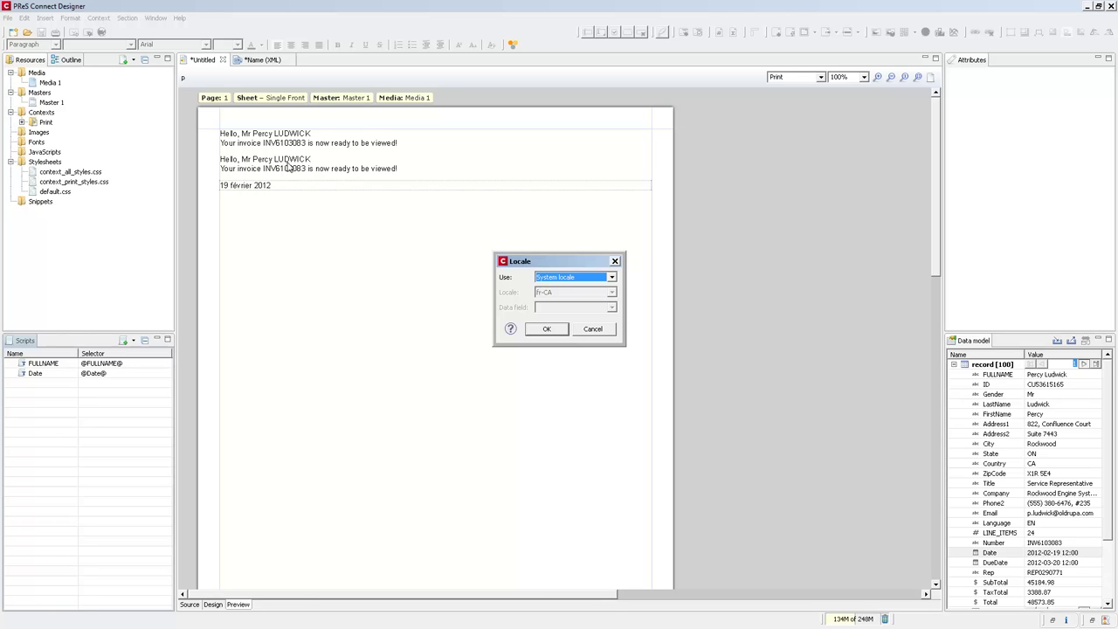
click(567, 277)
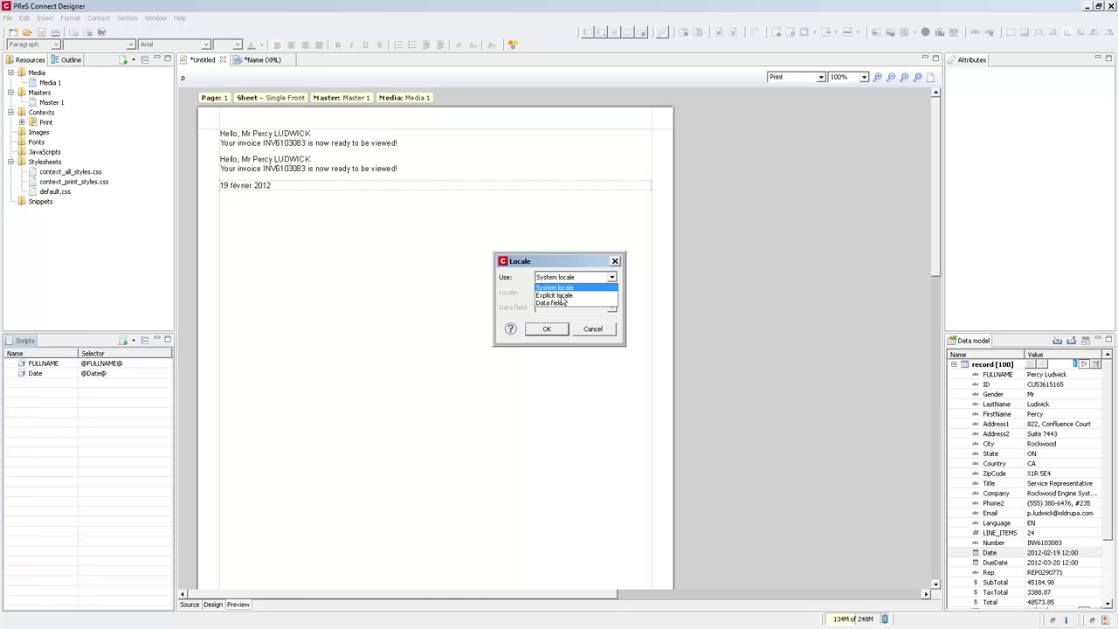
click(563, 301)
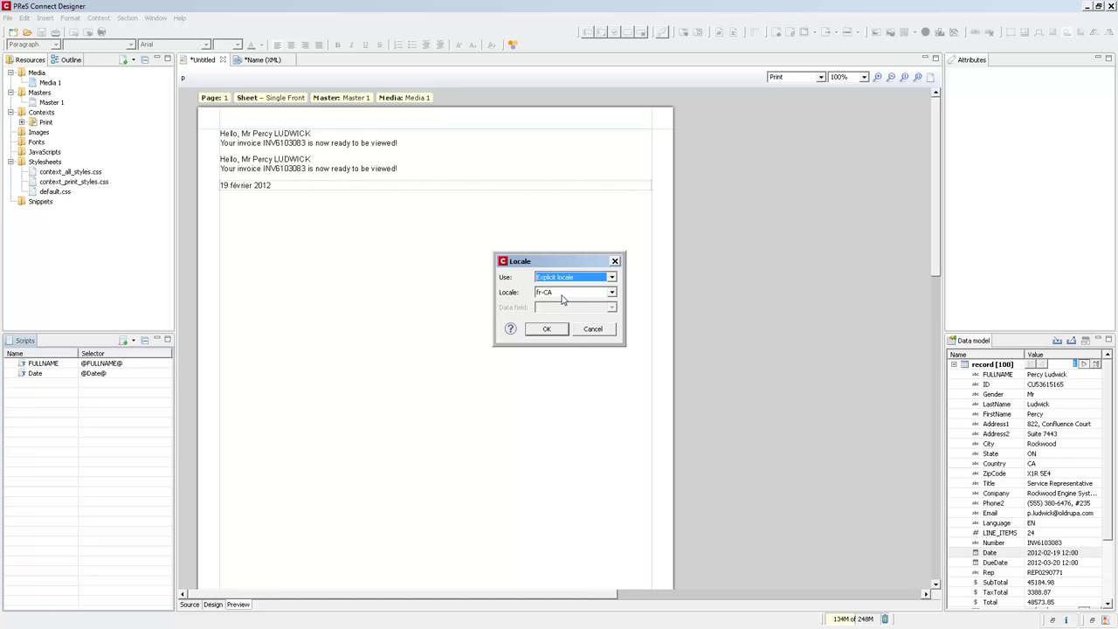
click(563, 297)
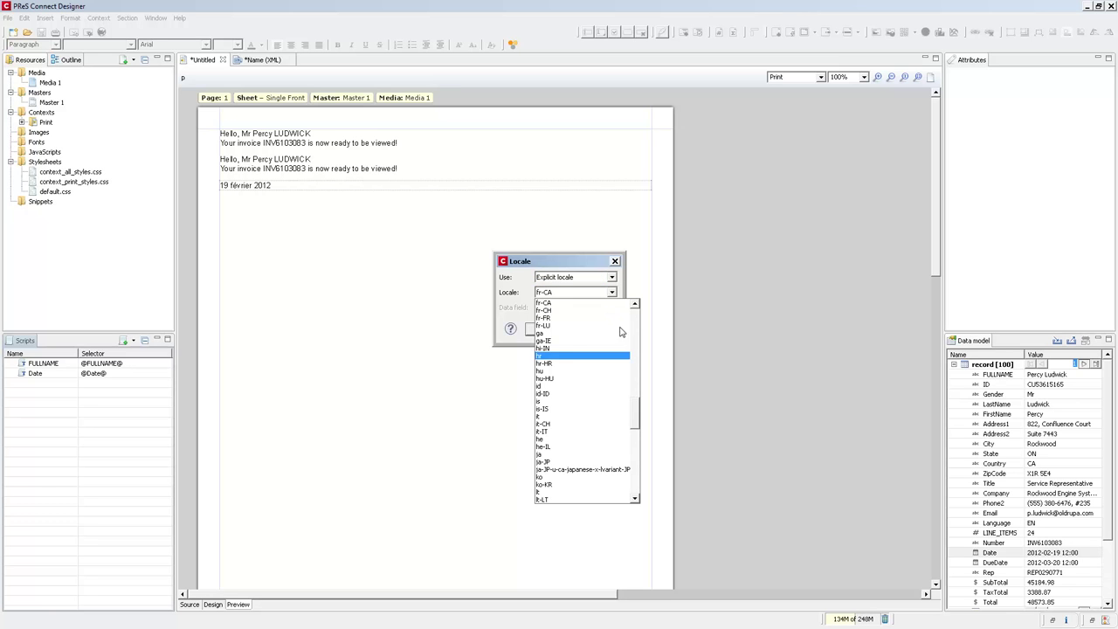
scroll(636, 420, up, 3)
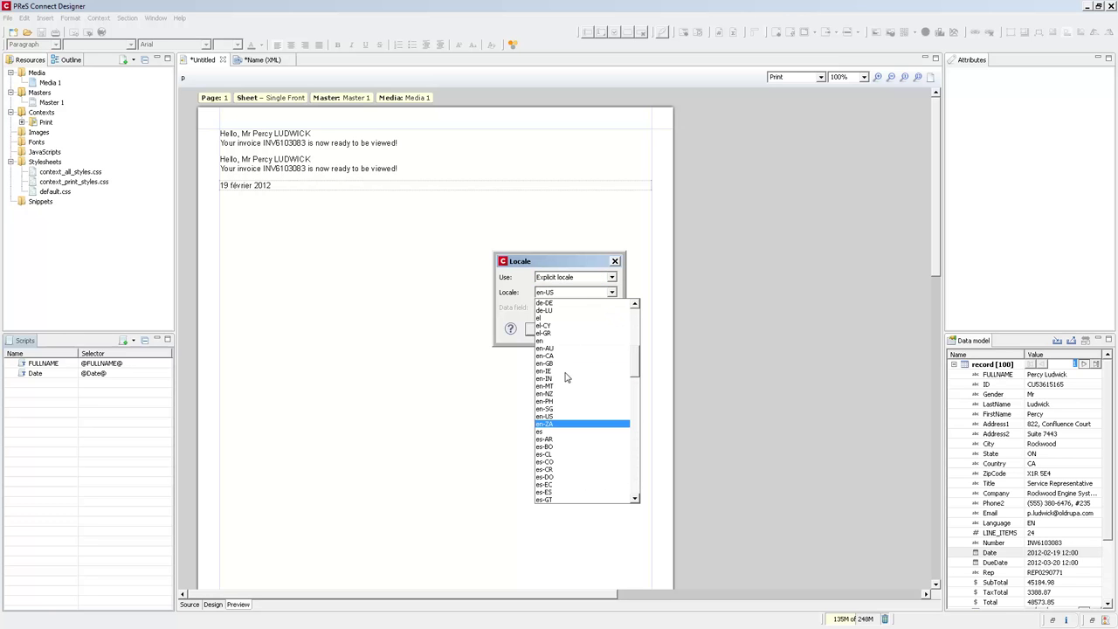
click(561, 340)
click(547, 329)
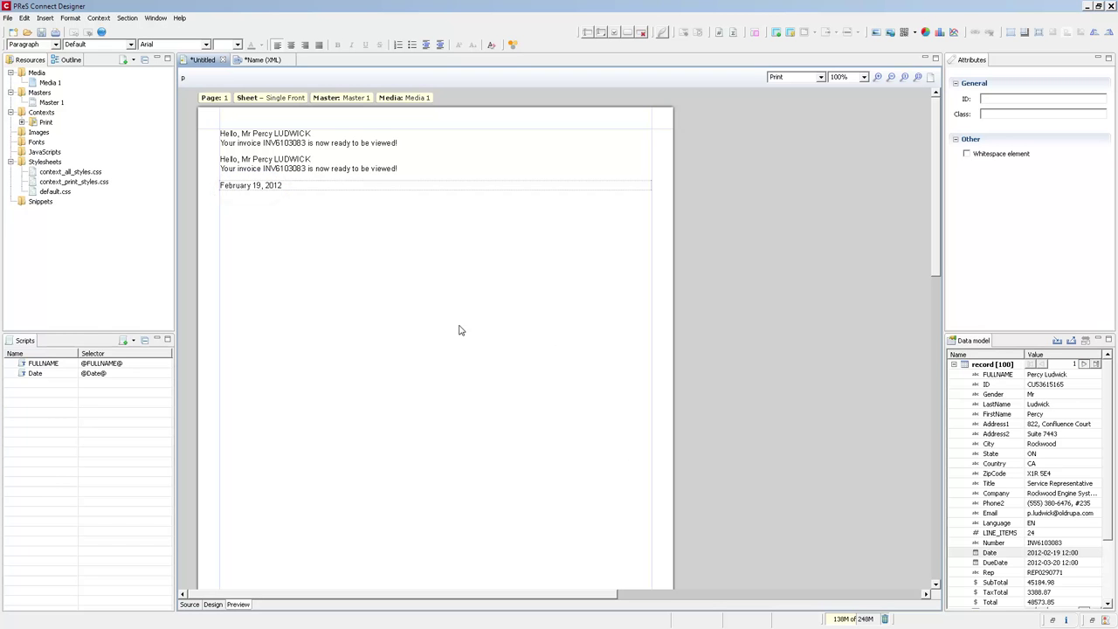
Change the template locale's source to the Language data field.
click(25, 18)
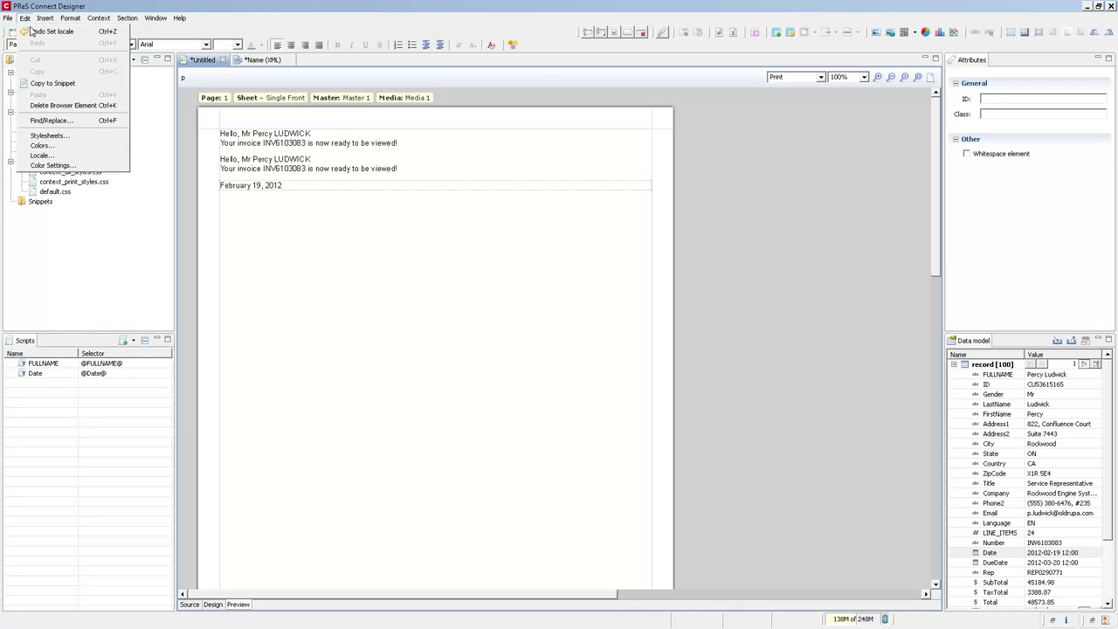
click(40, 155)
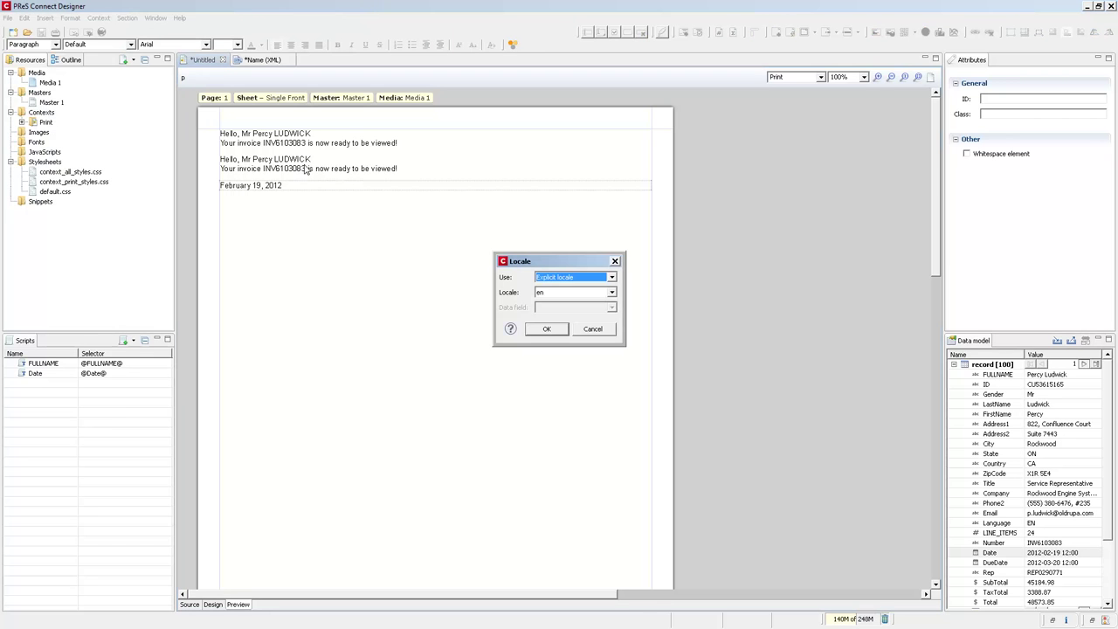
click(597, 280)
click(551, 306)
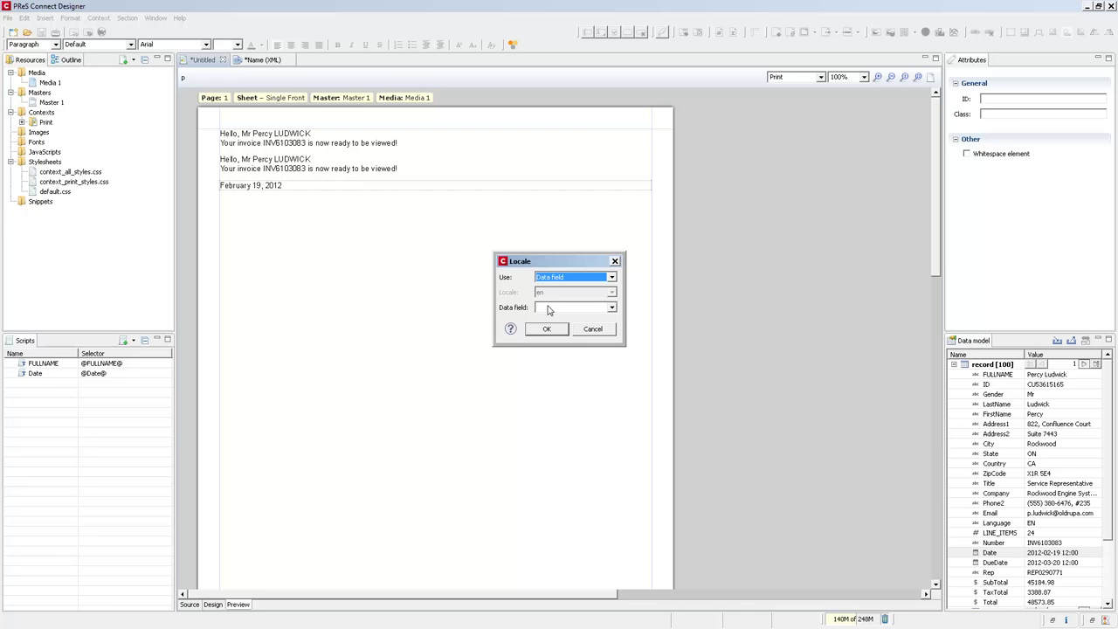
click(548, 308)
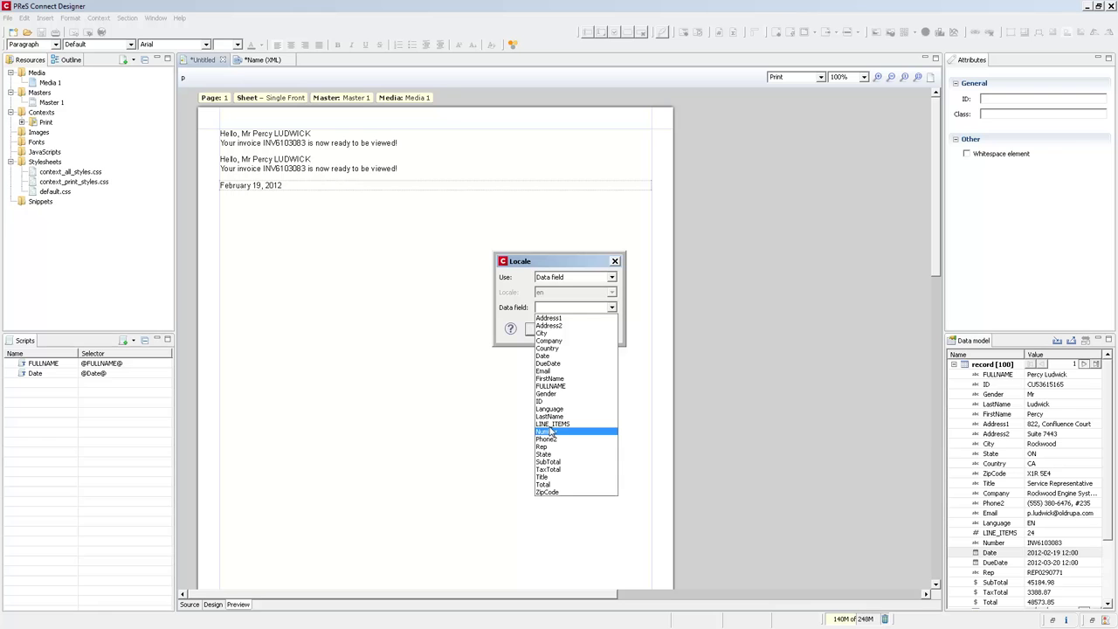
click(547, 409)
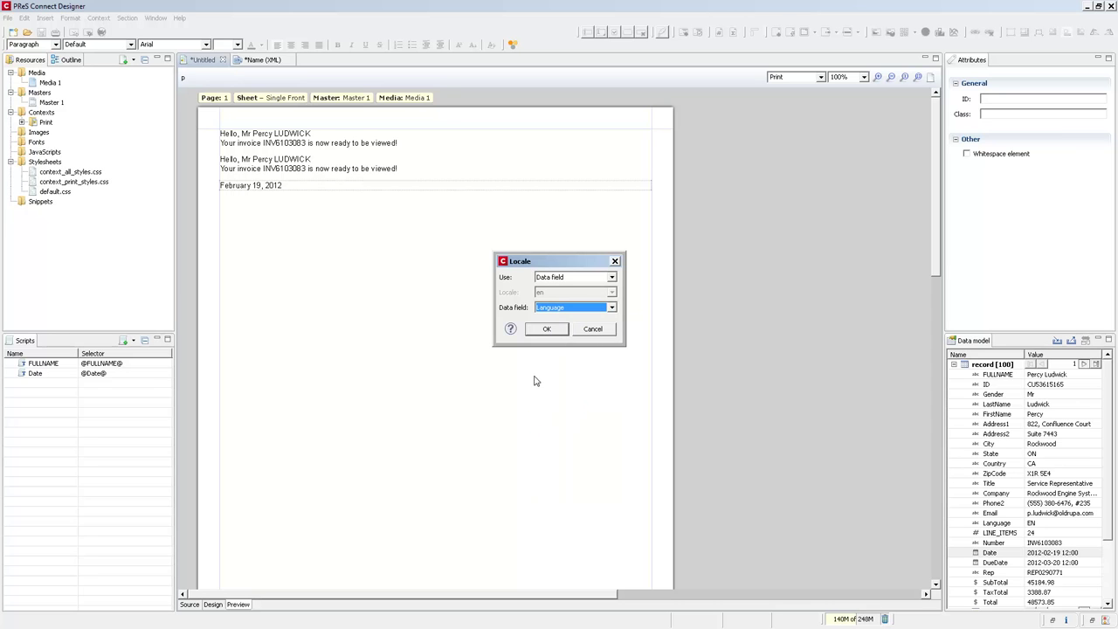
click(545, 329)
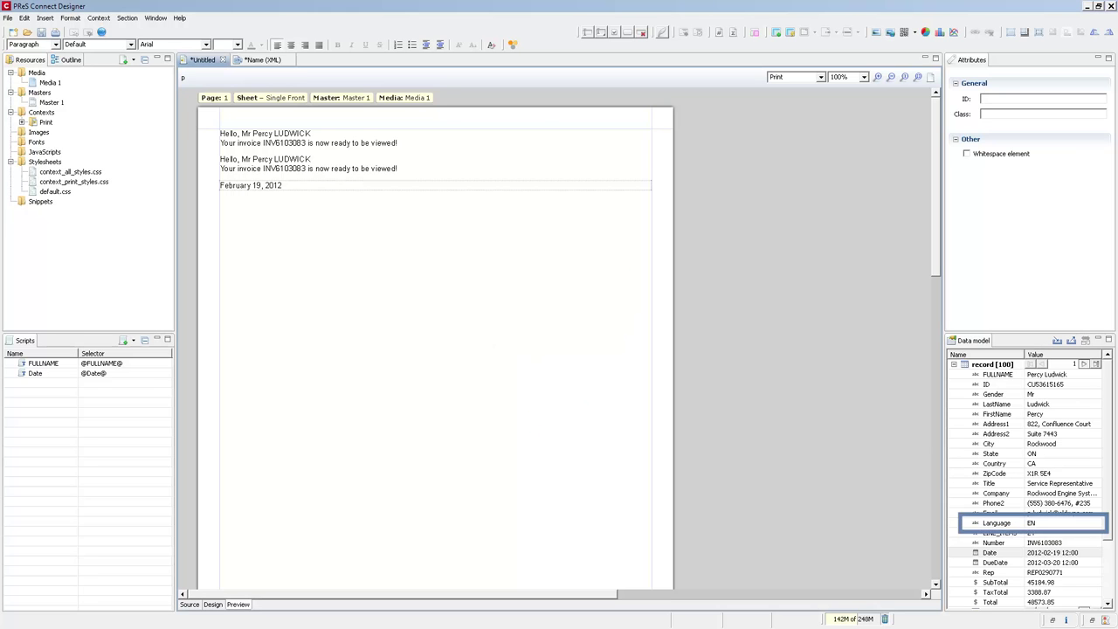